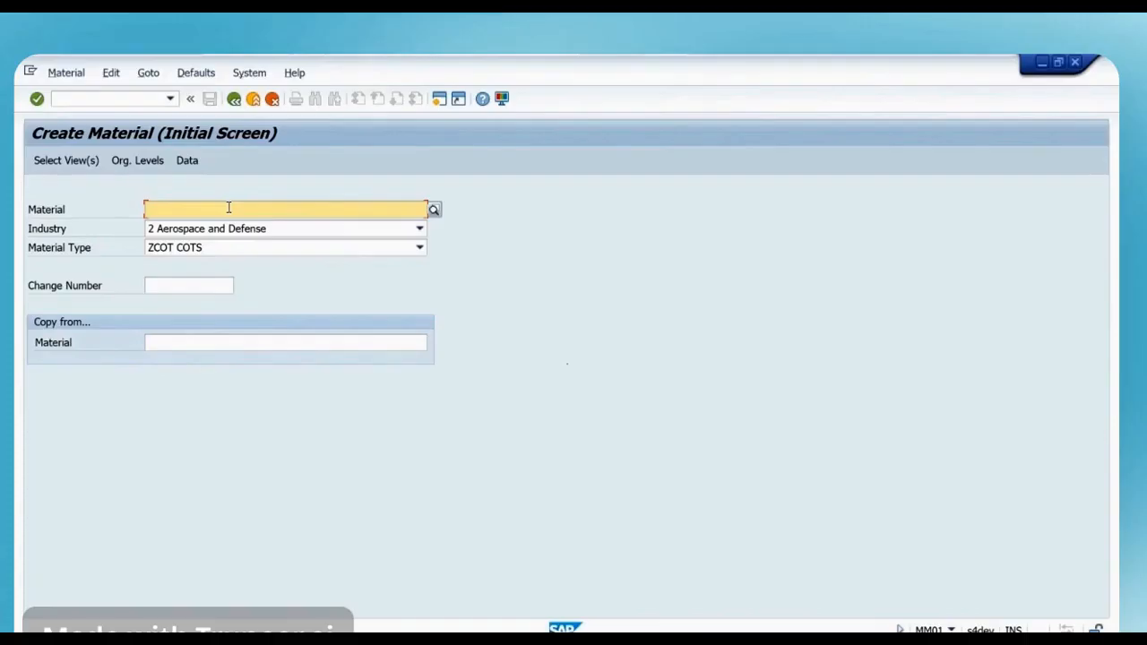
Begin a new ZCOT COTS material and set its description to capacitor 120uF 50V
{"action": "key", "text": "Return"}
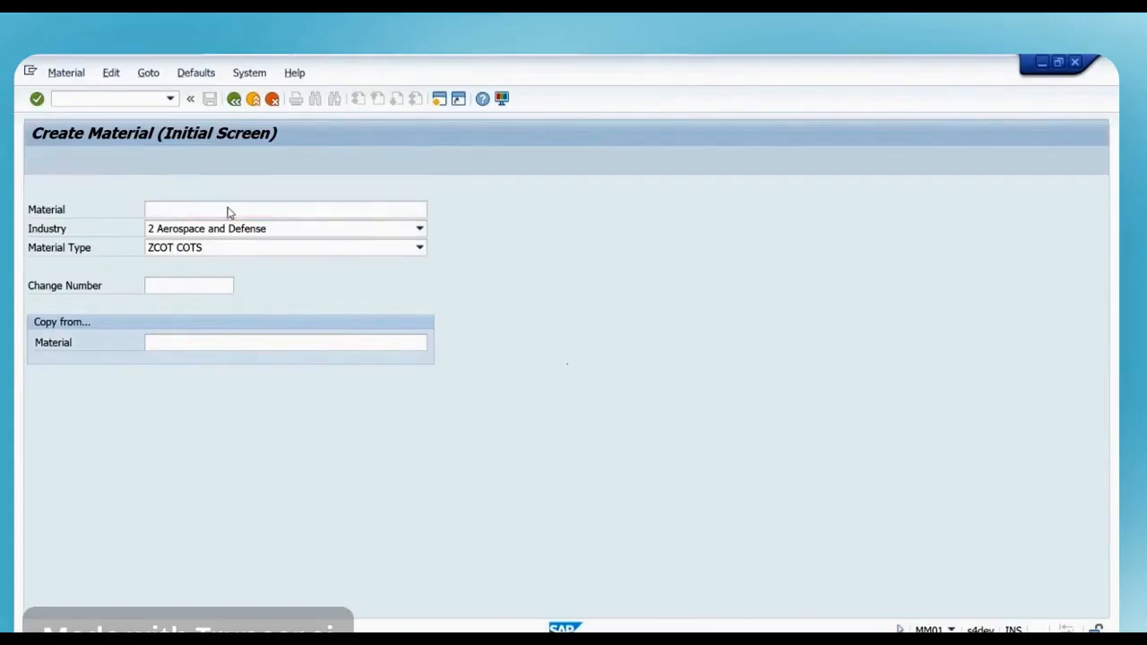
{"action": "left_click", "coordinate": [486, 404]}
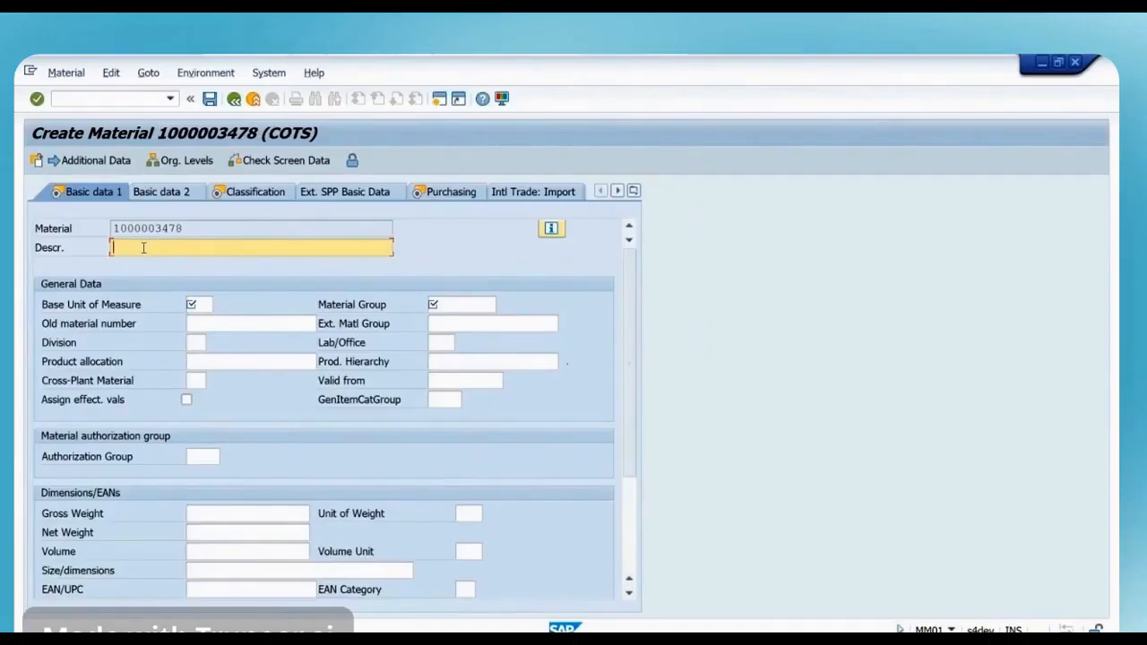
{"action": "type", "text": "capac"}
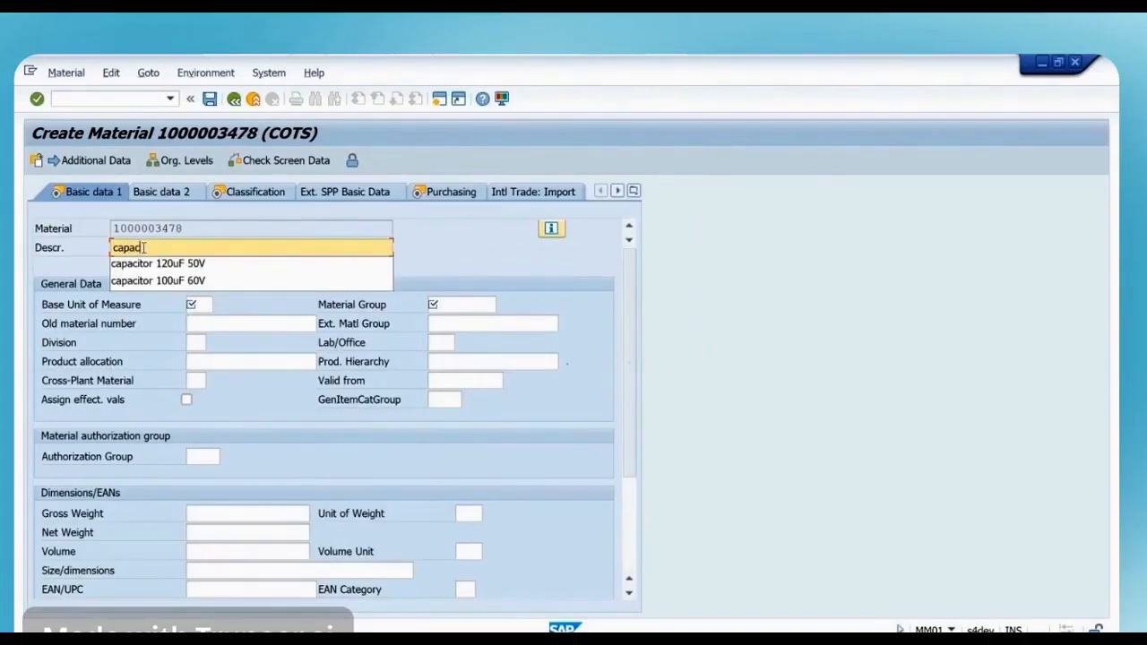
{"action": "left_click", "coordinate": [165, 252]}
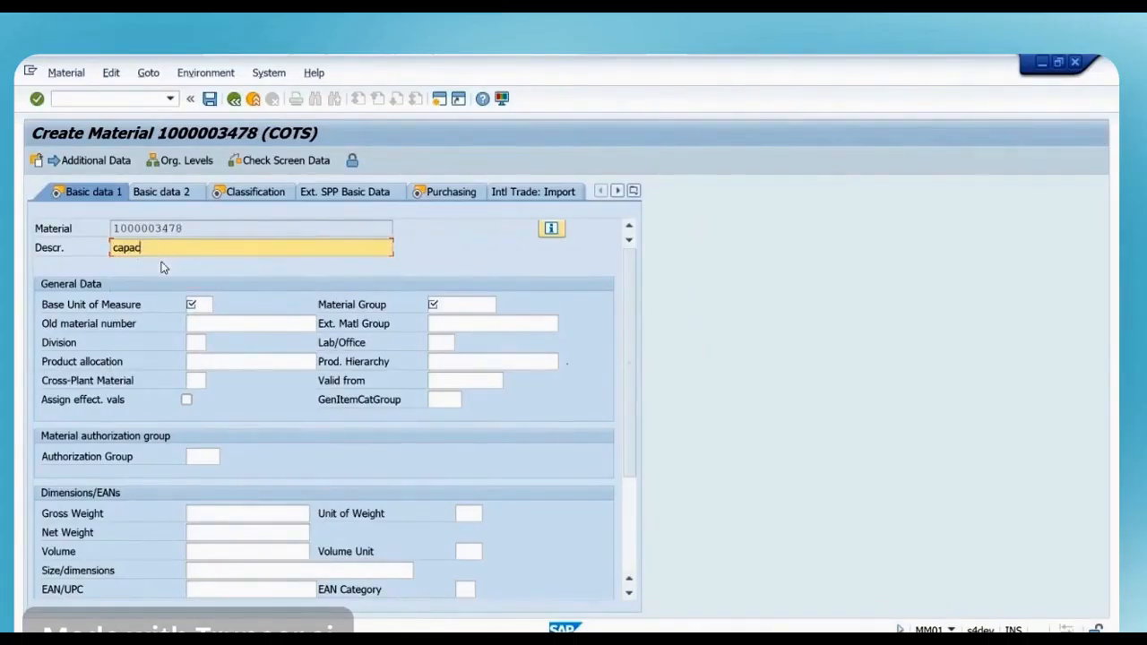
{"action": "type", "text": "it"}
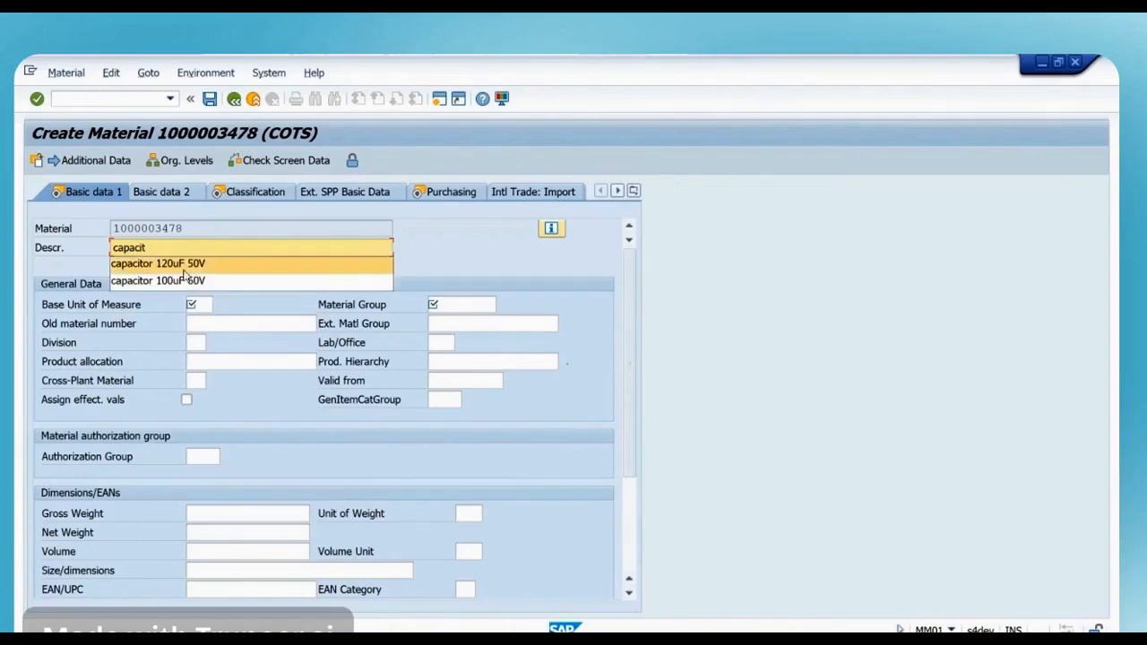
{"action": "left_click", "coordinate": [199, 265]}
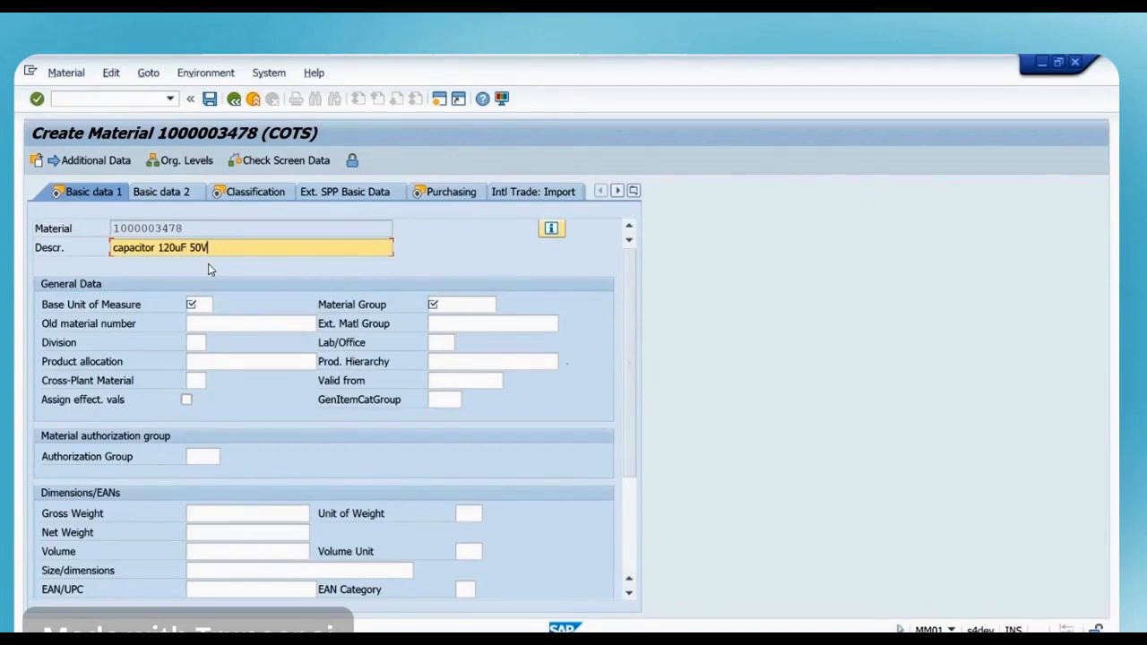
{"action": "left_click_drag", "start_coordinate": [220, 249], "coordinate": [112, 249]}
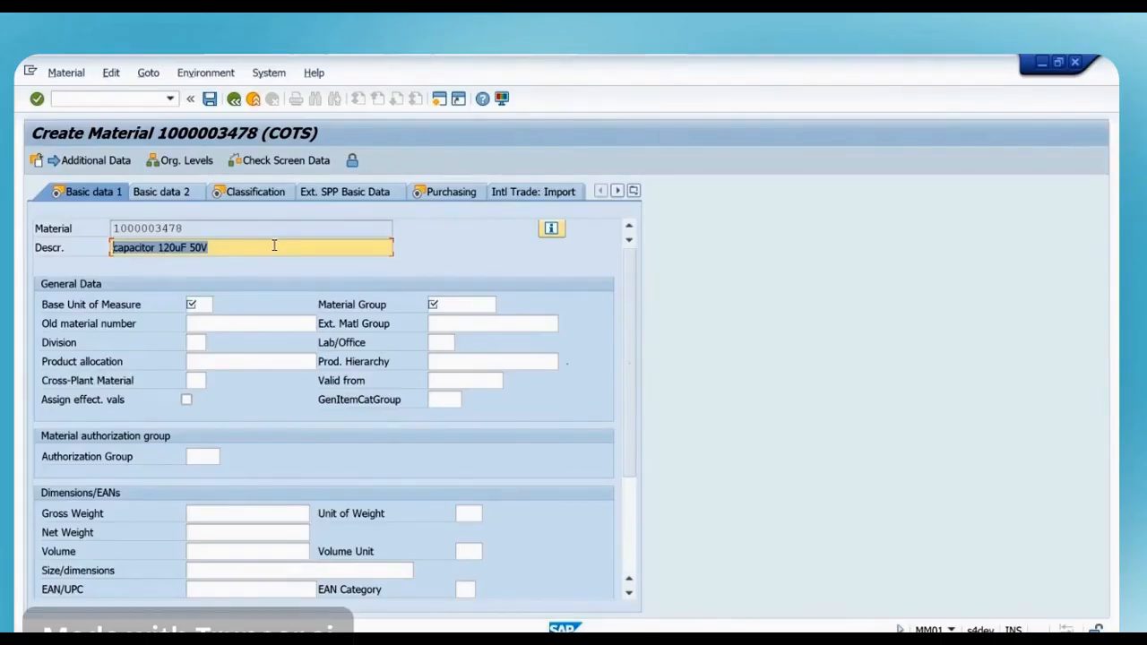
Restart material creation with transaction /nzmm01_zcot and accept plant 1100 in the organizational levels
{"action": "left_click", "coordinate": [169, 98]}
{"action": "left_click", "coordinate": [136, 157]}
{"action": "key", "text": "Return"}
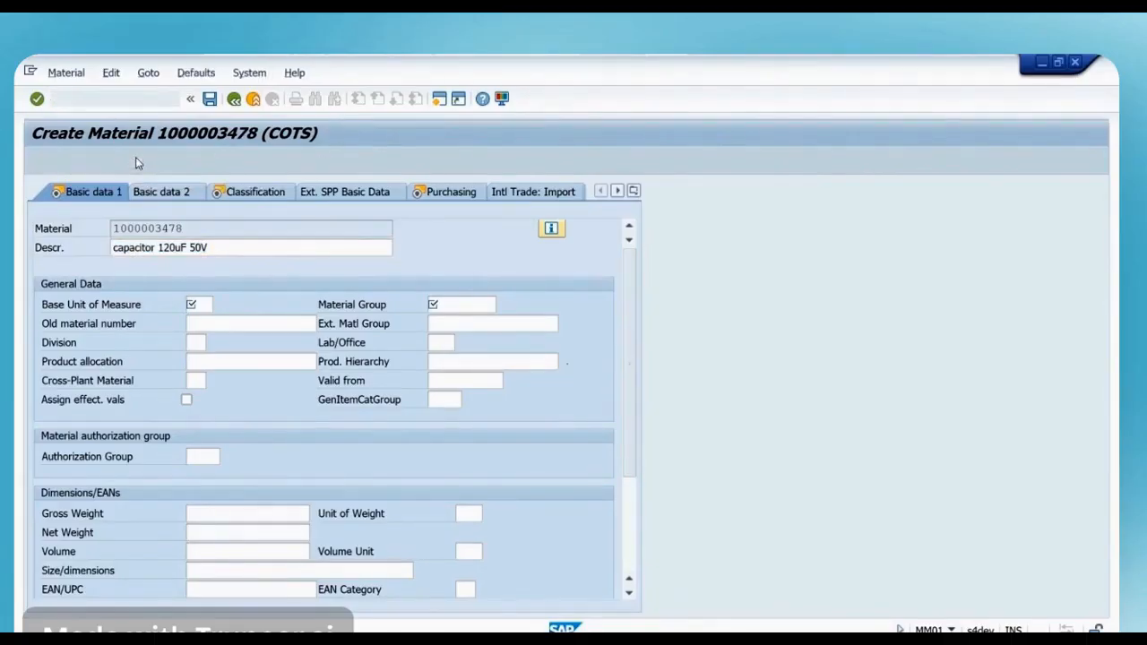
{"action": "left_click", "coordinate": [137, 161]}
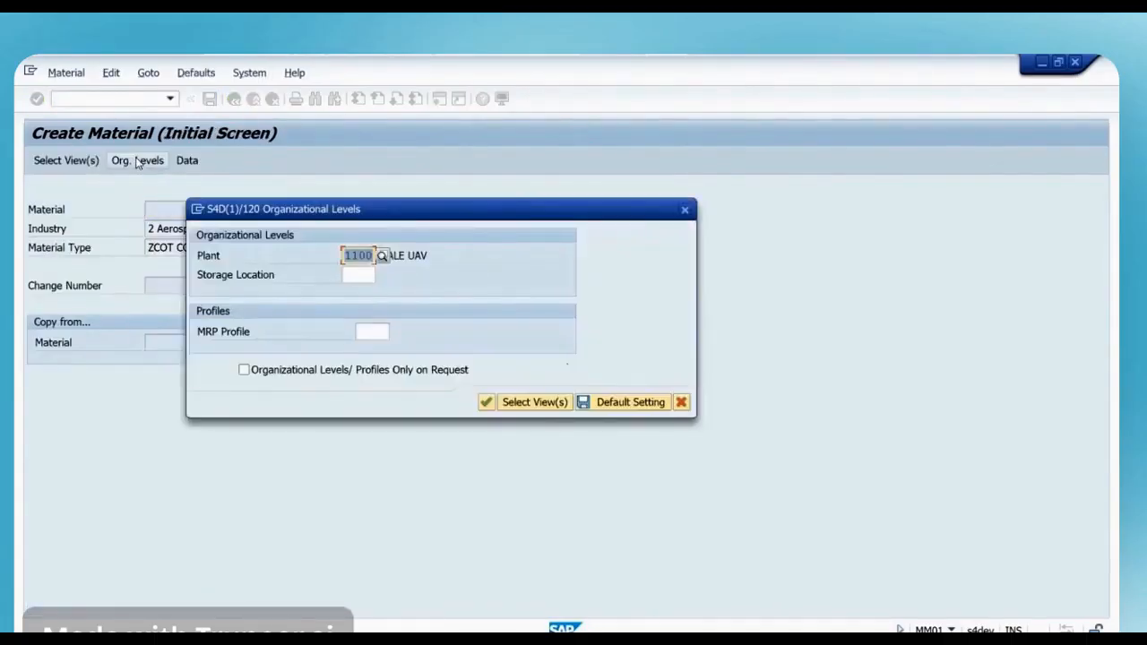
{"action": "key", "text": "Return"}
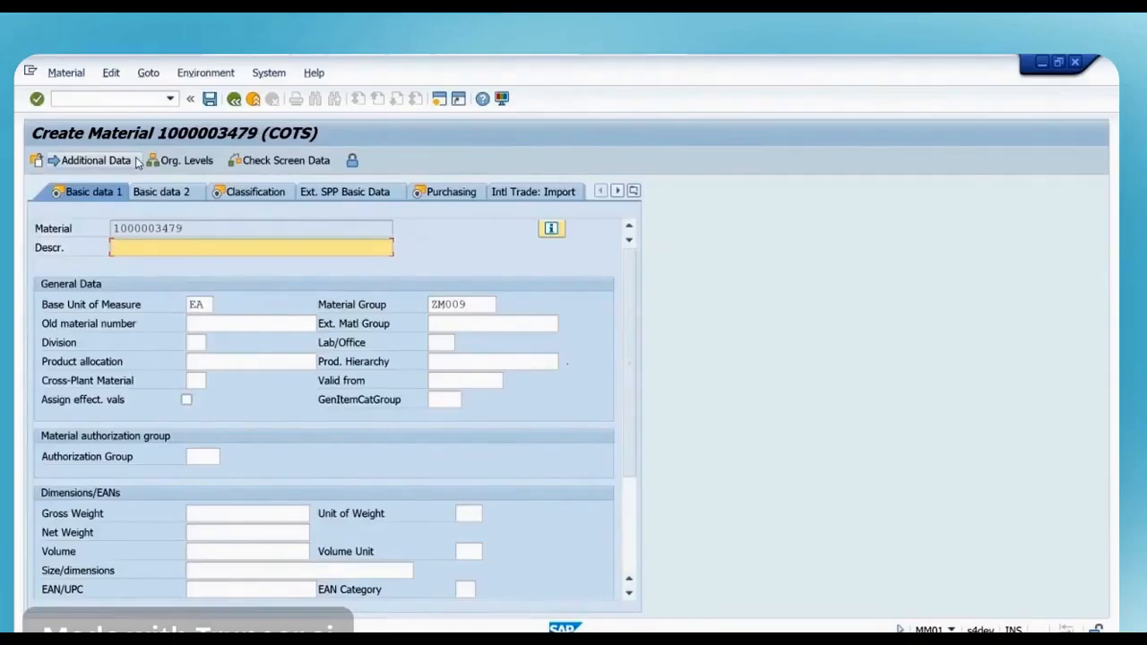
Enter test as the description in the new material's Basic data 1 view
{"action": "type", "text": "test"}
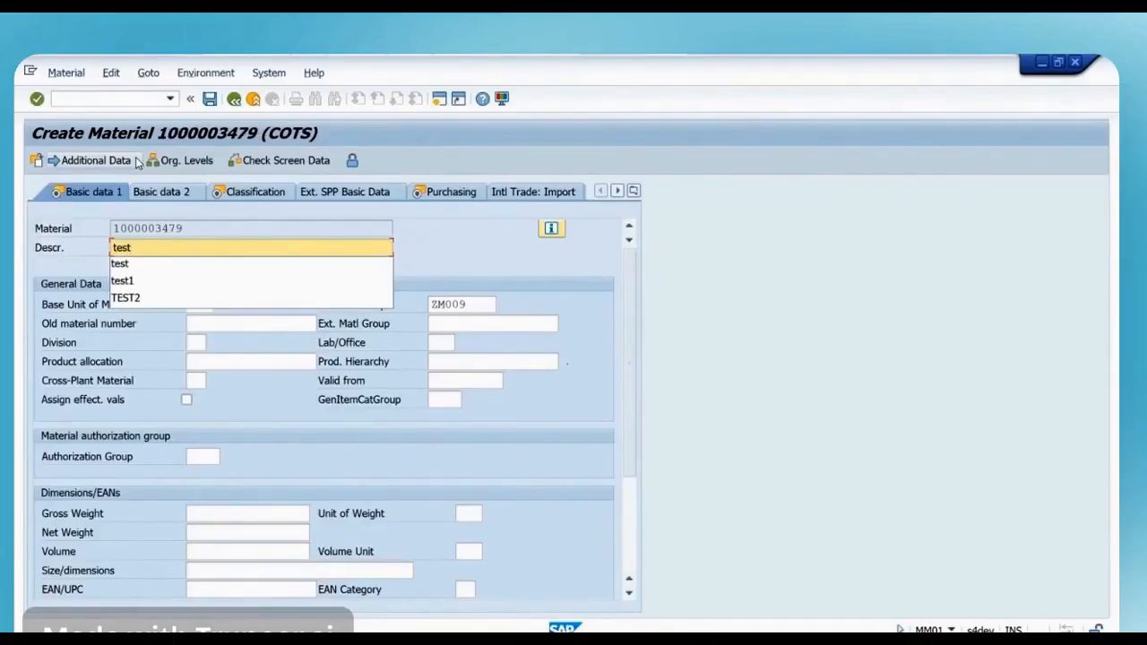
{"action": "key", "text": "Tab"}
{"action": "left_click_drag", "start_coordinate": [149, 252], "coordinate": [89, 256]}
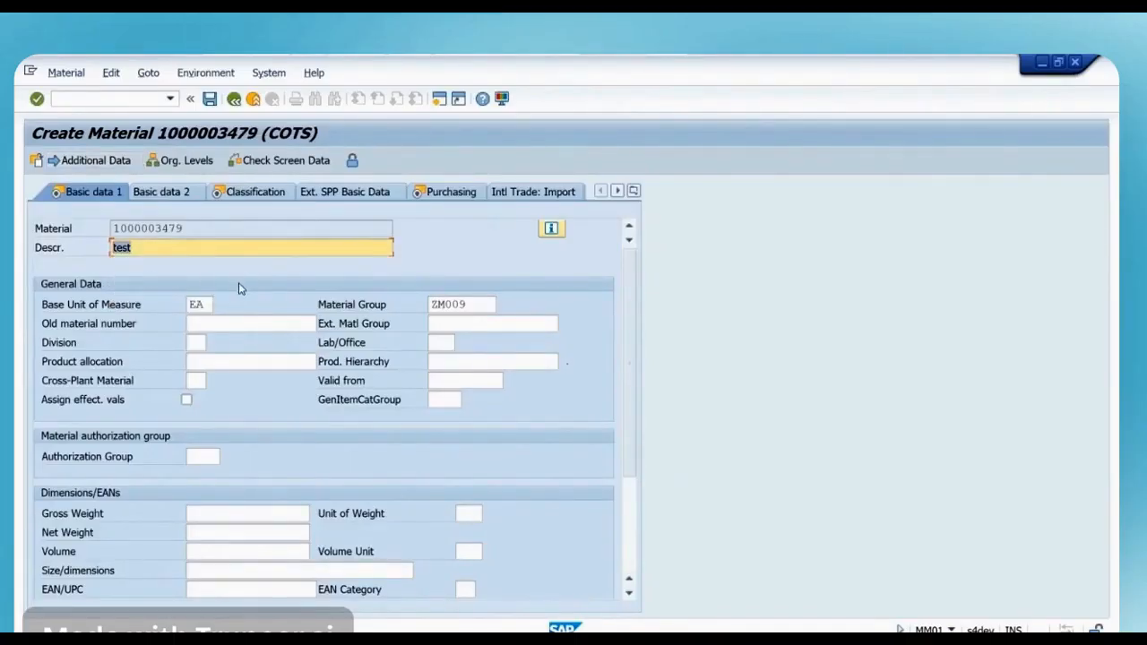
Proceed to the material's classification and assign the class Z_CAP
{"action": "key", "text": "Return"}
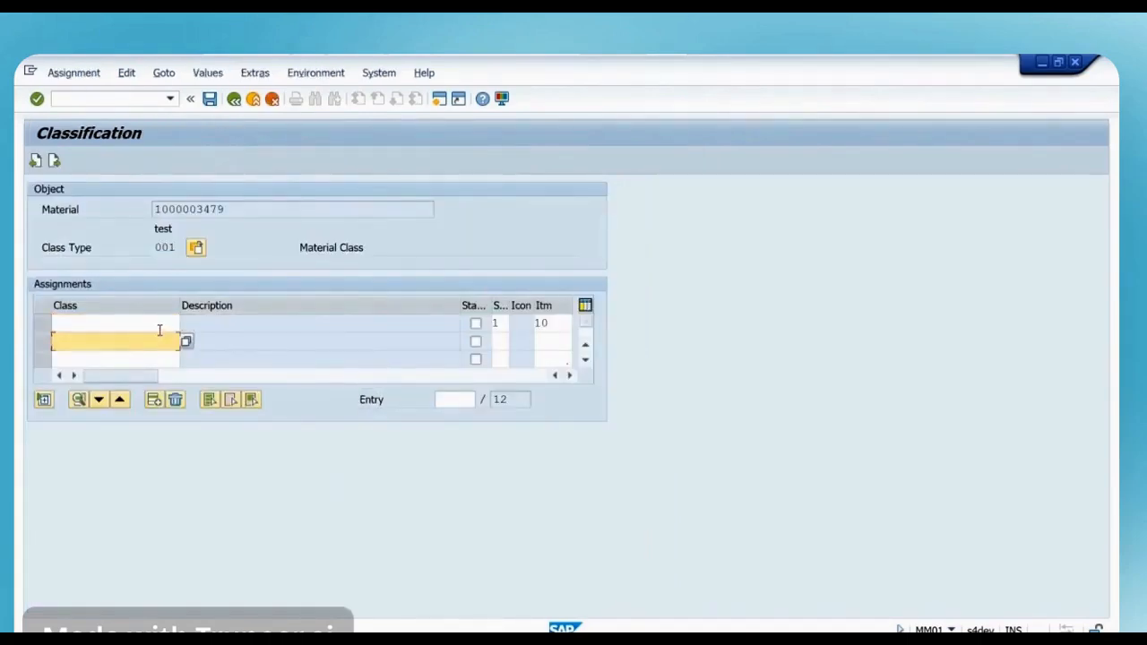
{"action": "type", "text": "z_cap"}
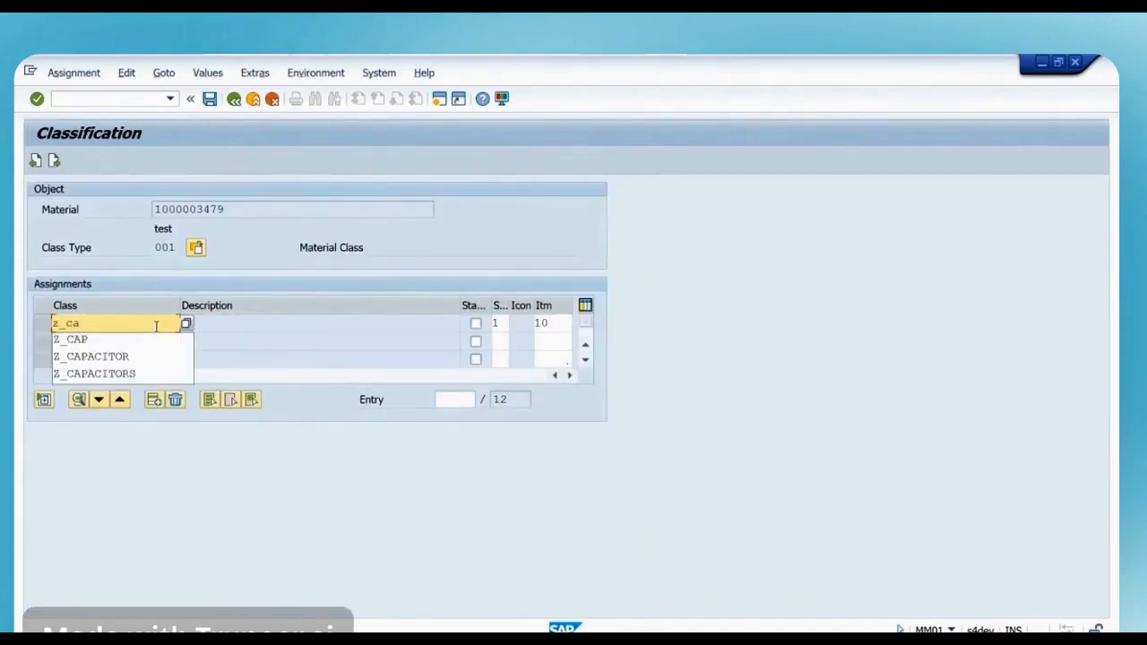
{"action": "left_click", "coordinate": [156, 338]}
{"action": "key", "text": "Return"}
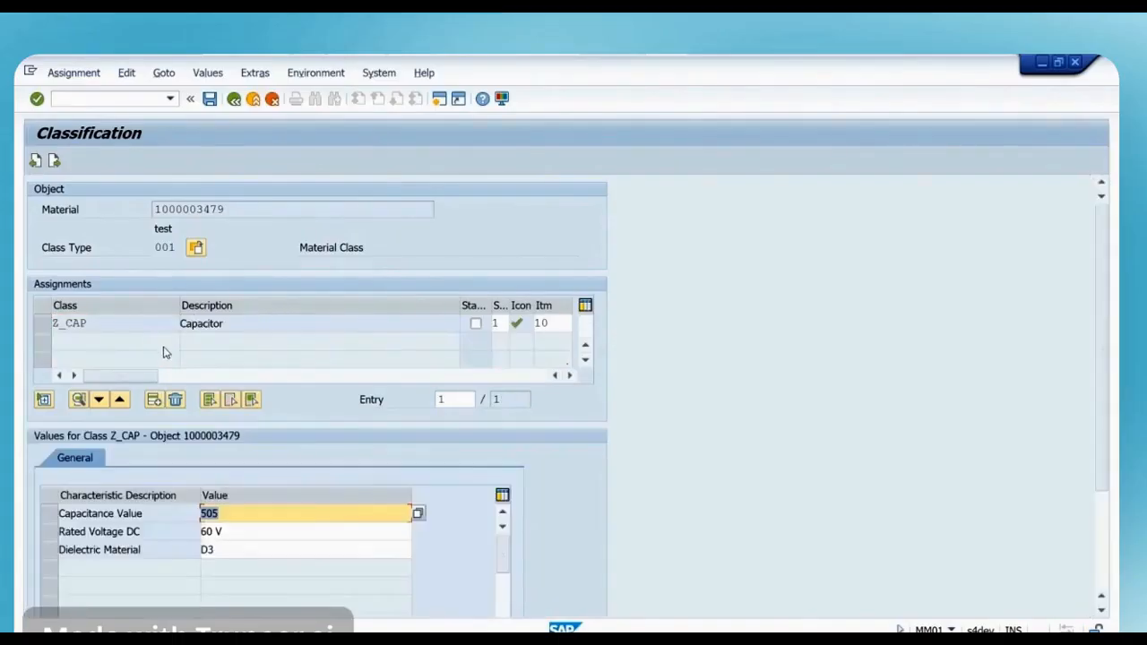
Set the Capacitance Value characteristic of class Z_CAP to 120
{"action": "left_click", "coordinate": [137, 531]}
{"action": "left_click", "coordinate": [159, 512]}
{"action": "left_click_drag", "start_coordinate": [234, 513], "coordinate": [176, 513]}
{"action": "type", "text": "11"}
{"action": "key", "text": "BackSpace"}
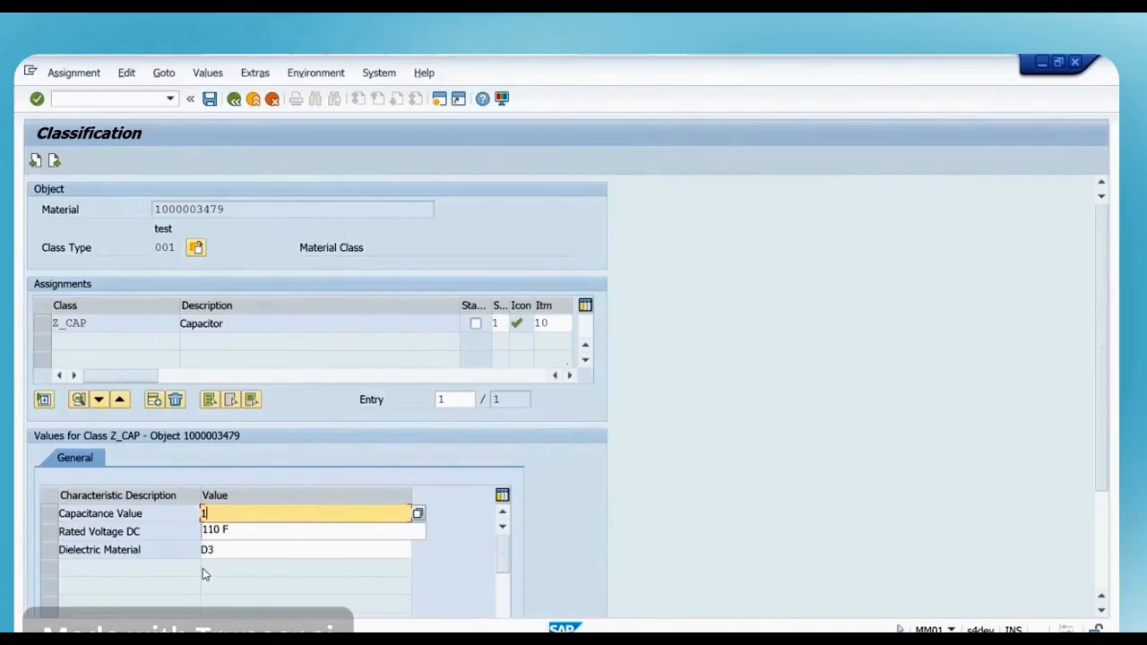
{"action": "key", "text": "Return"}
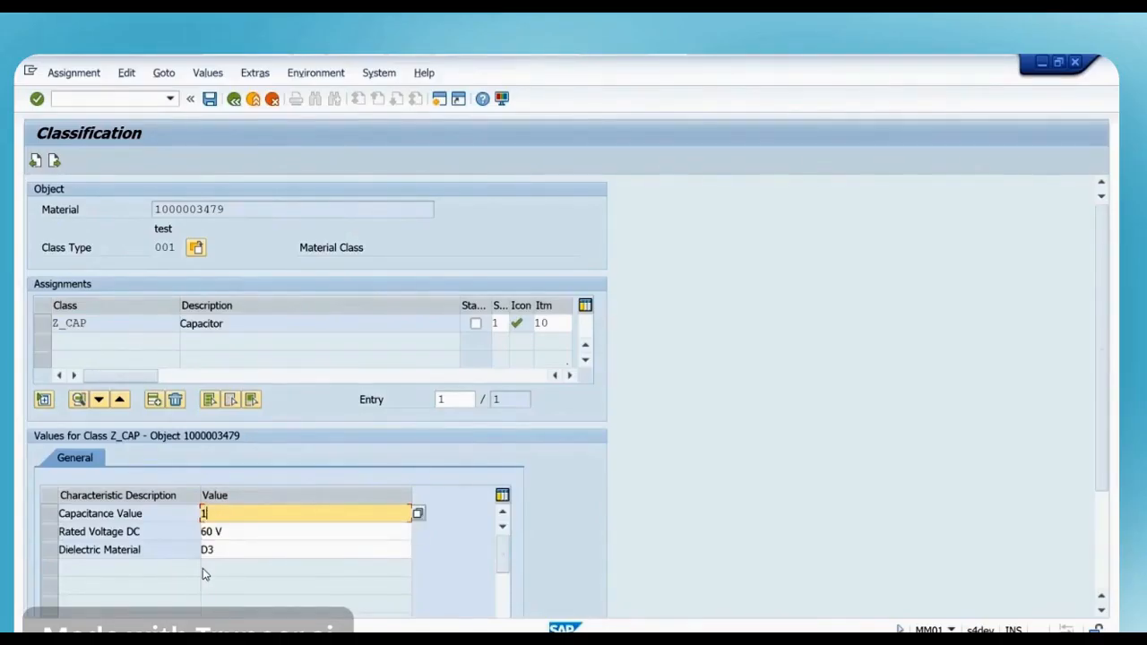
{"action": "type", "text": "20"}
Set Rated Voltage DC to 50 and Dielectric Material to D1, and confirm the characteristic values
{"action": "key", "text": "Tab"}
{"action": "key", "text": "BackSpace"}
{"action": "type", "text": "50"}
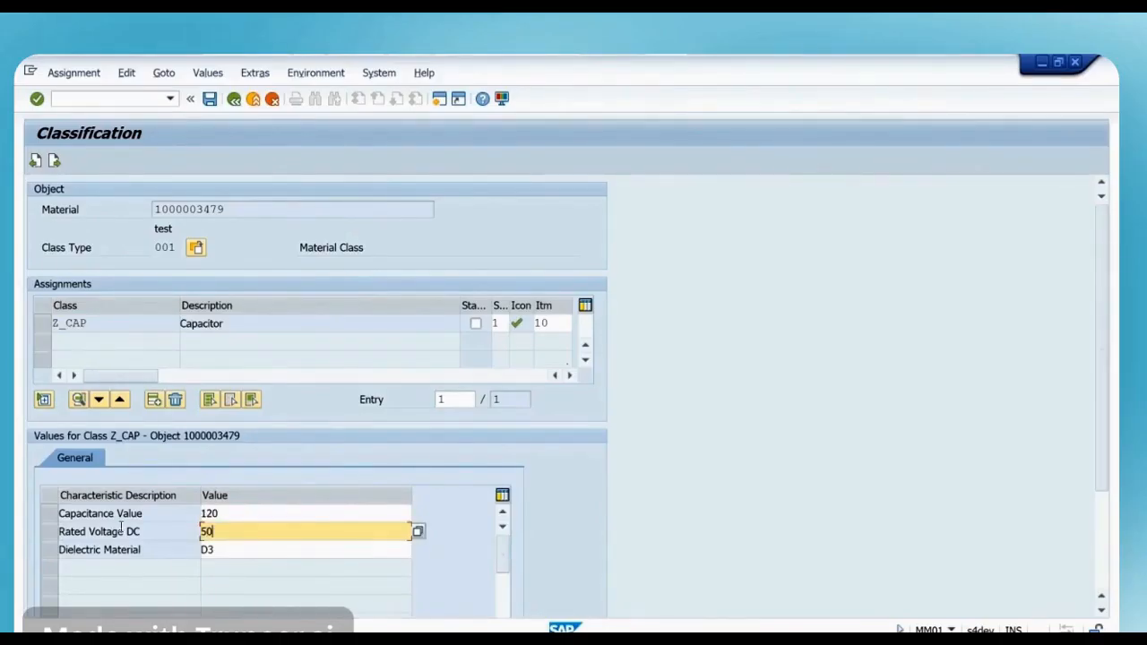
{"action": "left_click", "coordinate": [239, 550]}
{"action": "key", "text": "BackSpace"}
{"action": "type", "text": "1"}
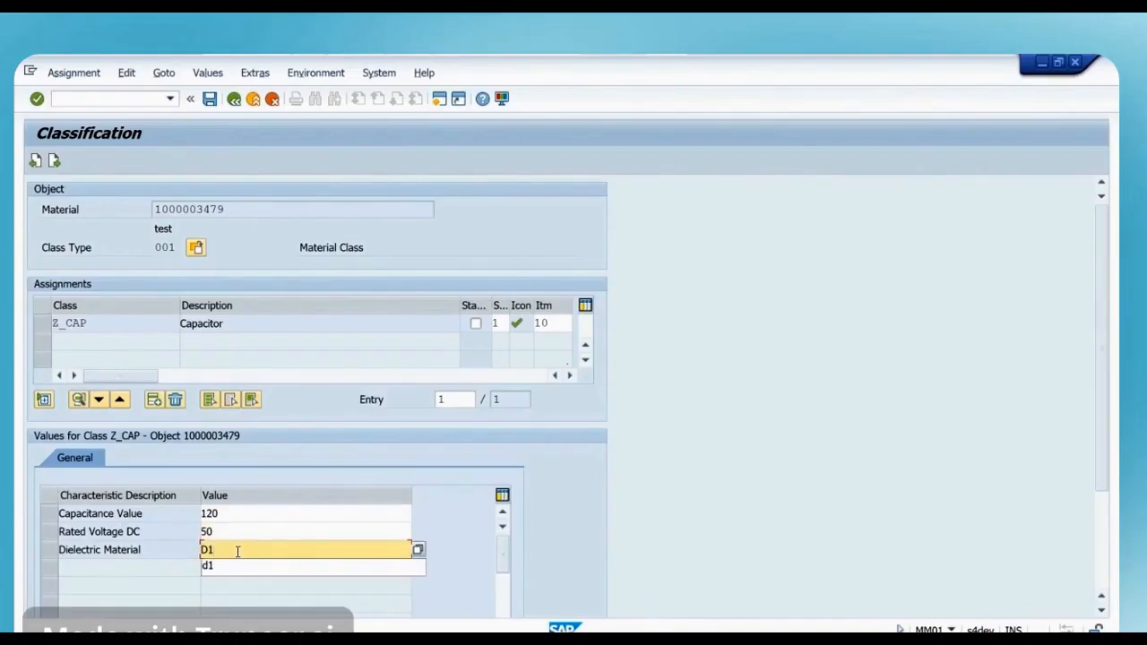
{"action": "left_click", "coordinate": [491, 516]}
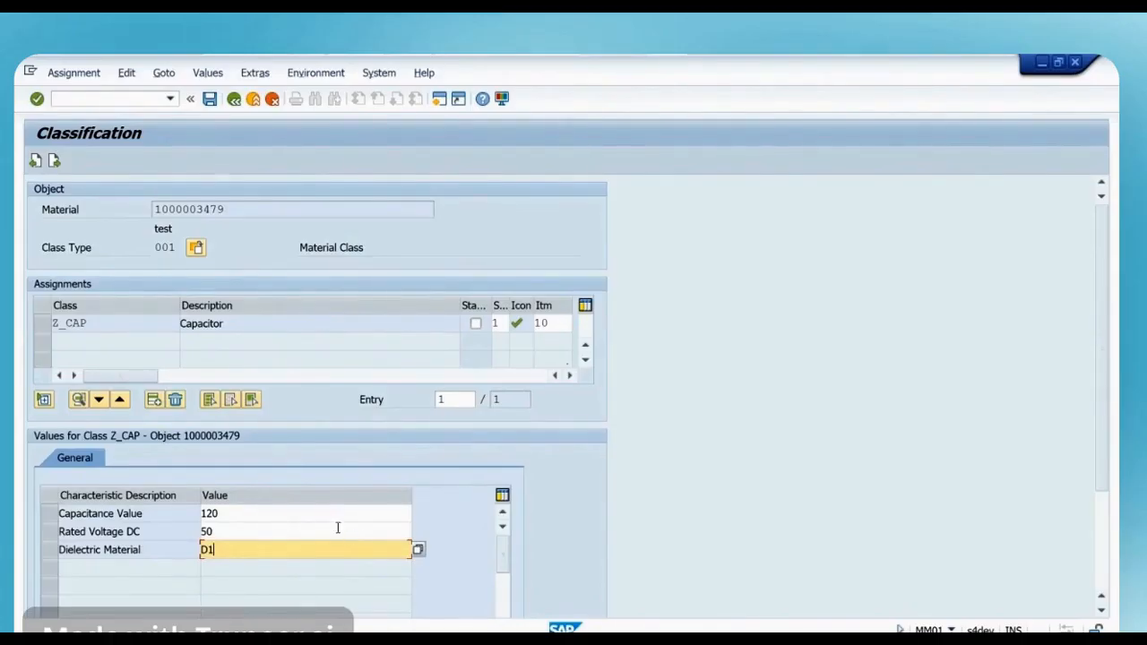
{"action": "left_click", "coordinate": [292, 518]}
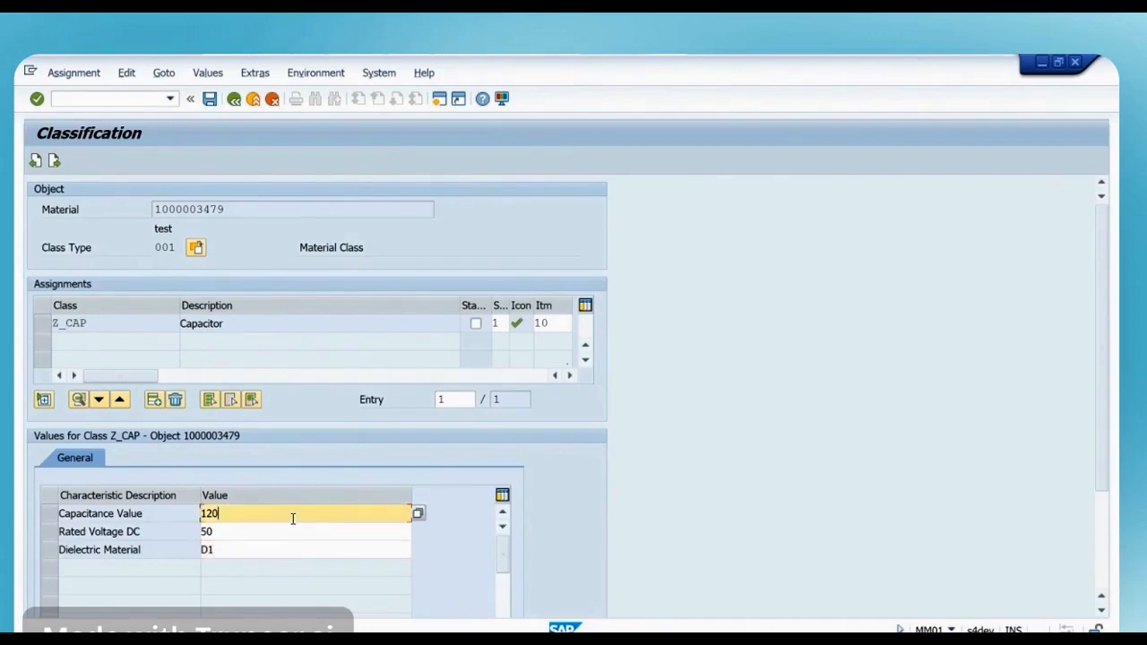
{"action": "key", "text": "Return"}
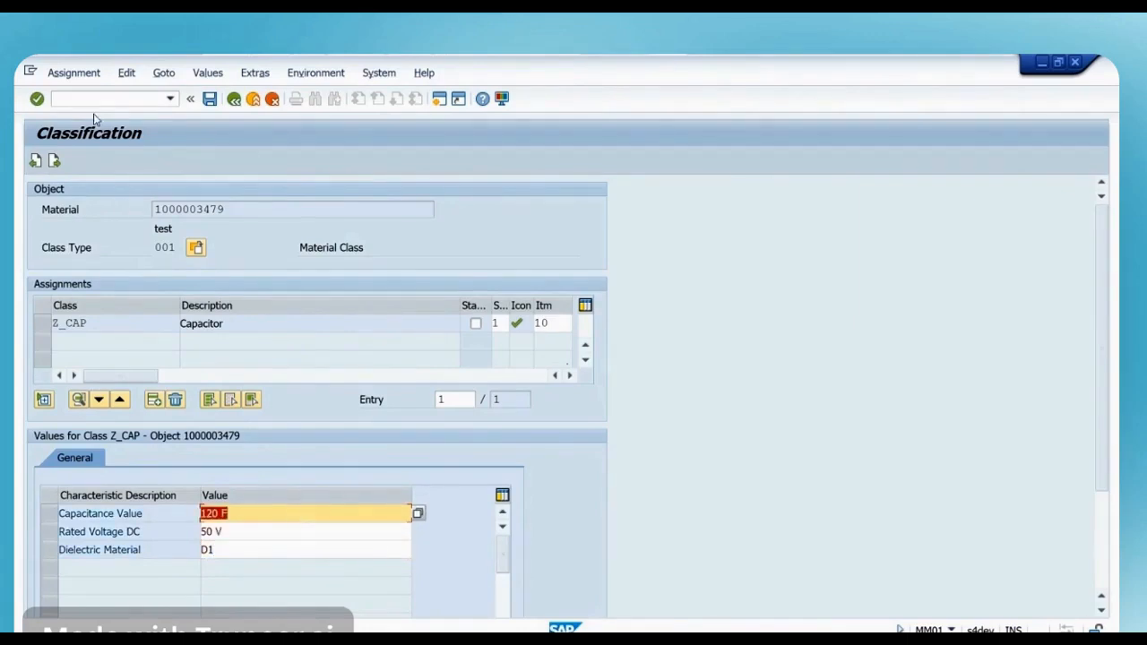
Leave the classification, go through the remaining material views without further entries and save the new material
{"action": "left_click", "coordinate": [56, 163]}
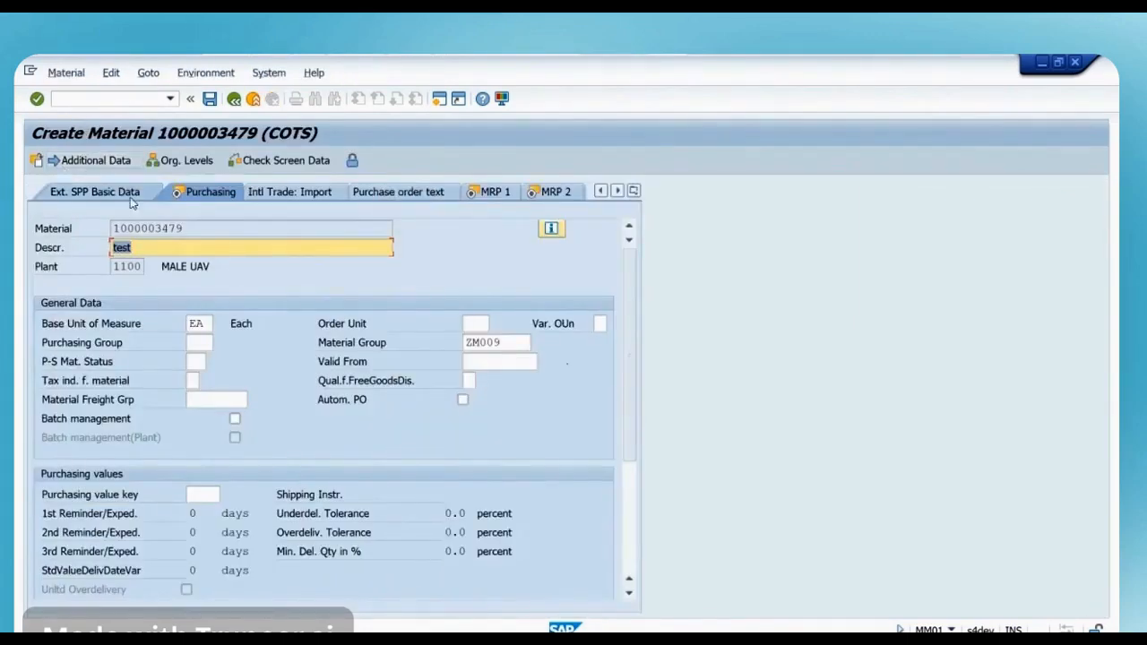
{"action": "left_click", "coordinate": [177, 251]}
{"action": "key", "text": "Return"}
{"action": "key", "text": "Return"}
{"action": "key", "text": "Return"}
{"action": "key", "text": "Return"}
{"action": "key", "text": "Return"}
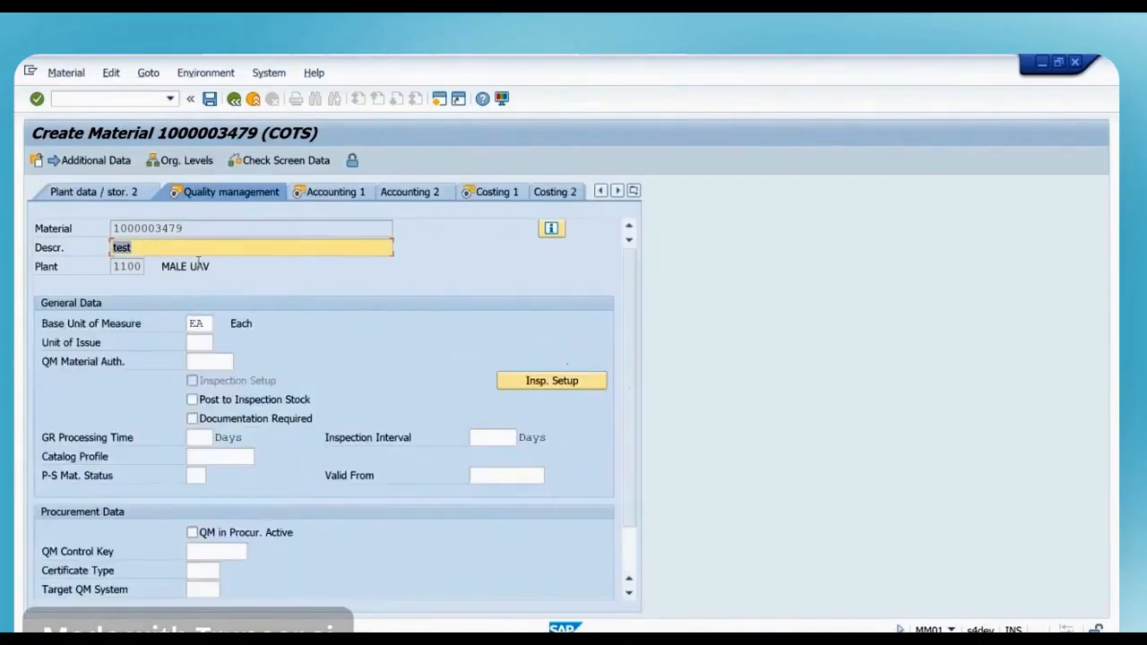
{"action": "key", "text": "Return"}
{"action": "key", "text": "Return"}
{"action": "key", "text": "Return"}
{"action": "key", "text": "Return"}
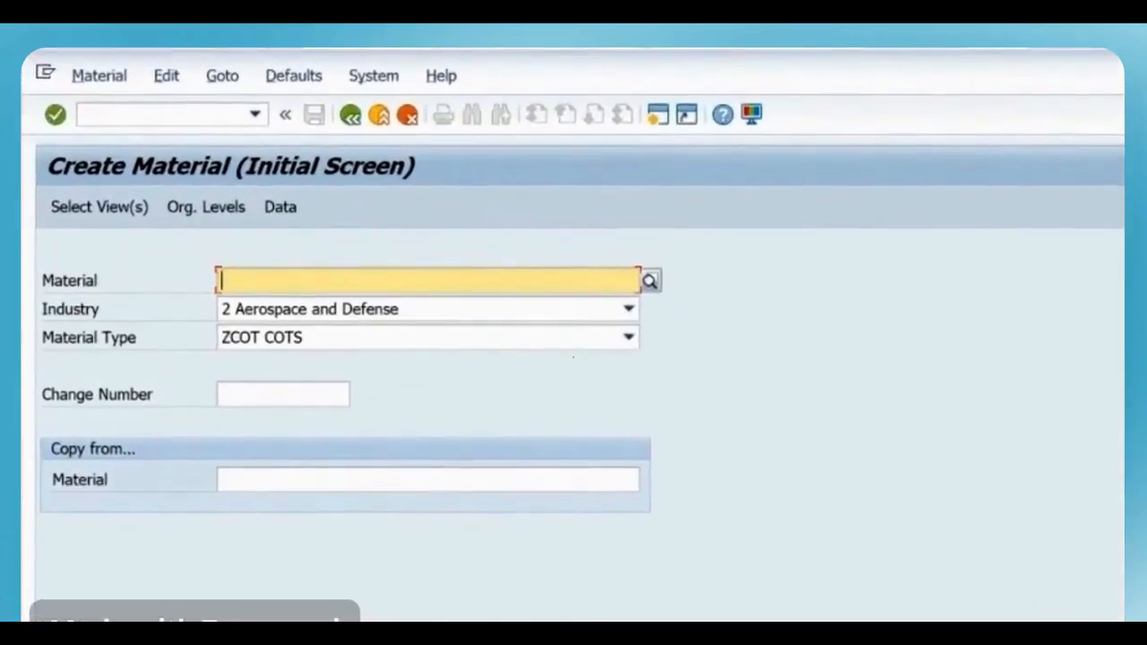
{"action": "left_click", "coordinate": [255, 114]}
{"action": "left_click", "coordinate": [150, 164]}
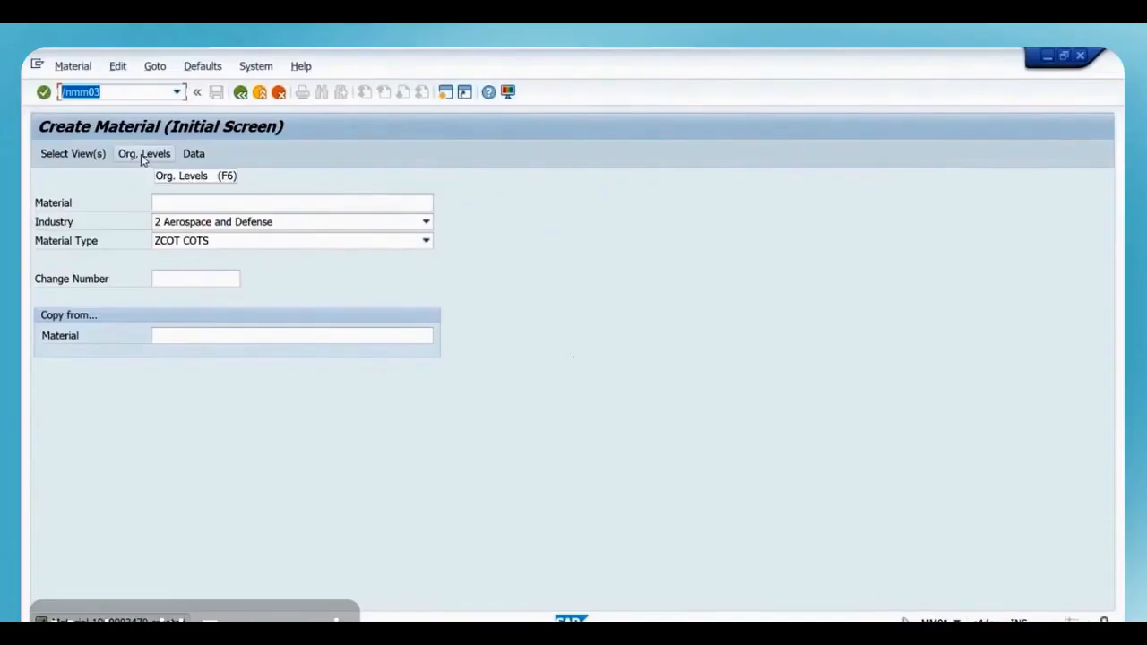
{"action": "key", "text": "Return"}
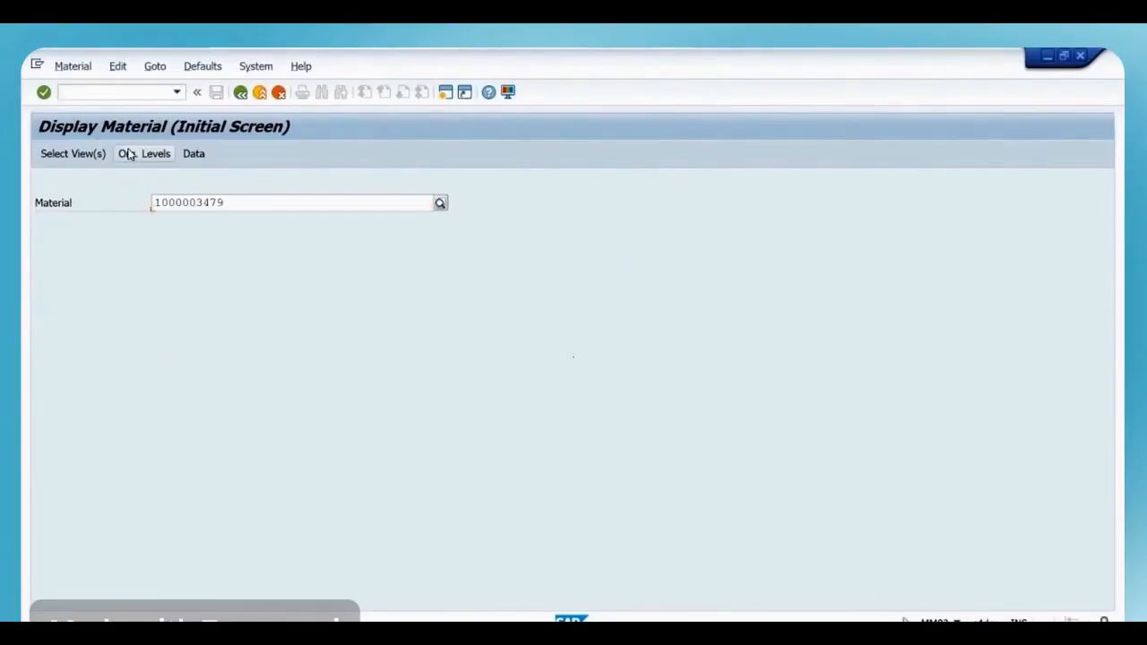
{"action": "left_click", "coordinate": [129, 154]}
{"action": "key", "text": "Return"}
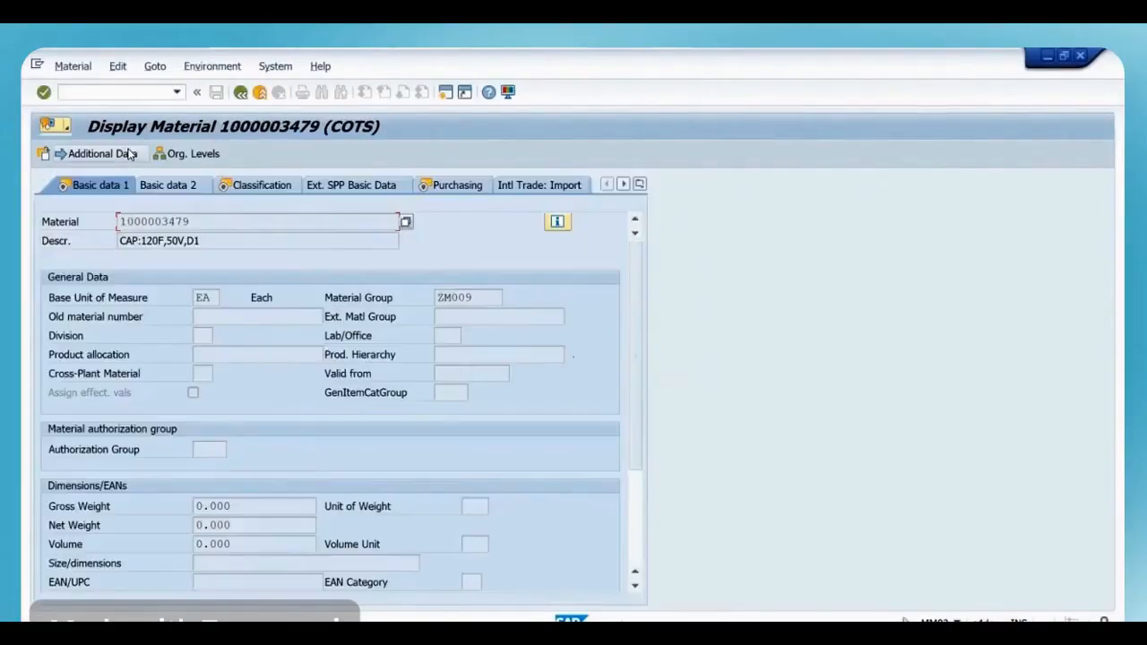
{"action": "left_click_drag", "start_coordinate": [139, 242], "coordinate": [120, 241]}
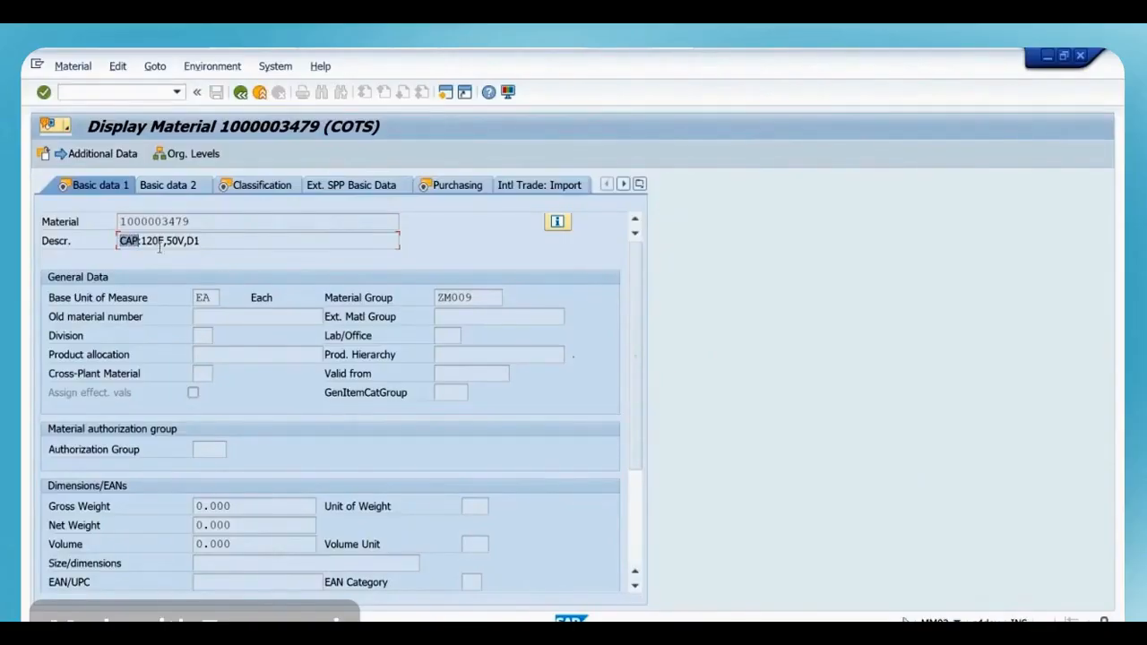
{"action": "left_click", "coordinate": [206, 241]}
{"action": "left_click", "coordinate": [203, 242]}
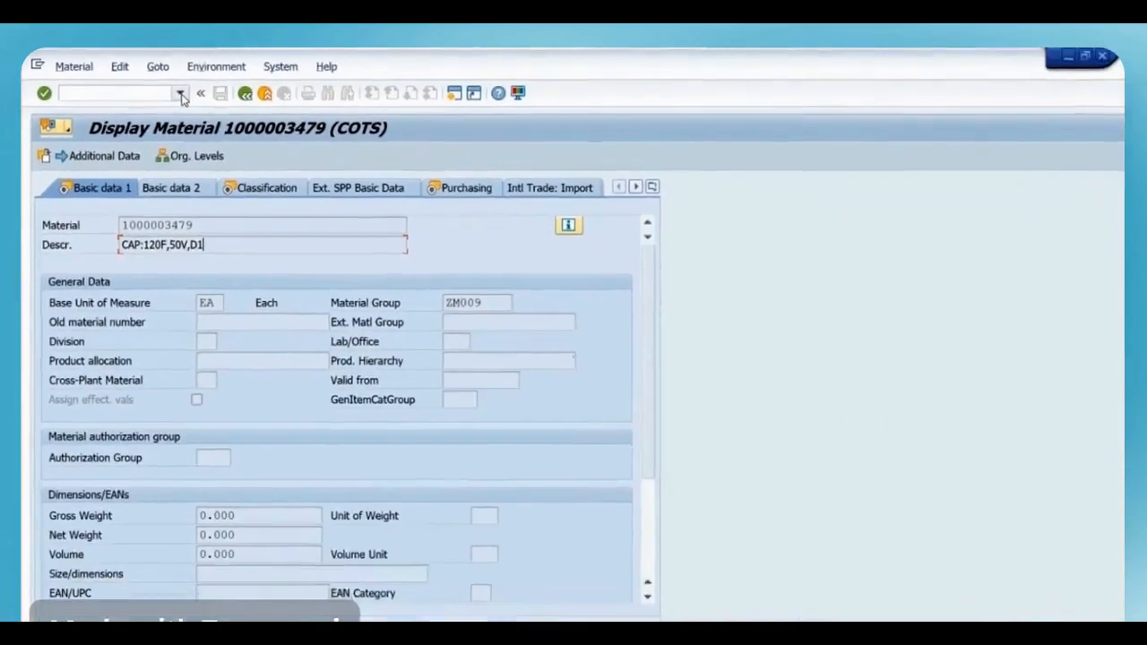
Start another COTS material with transaction /nzmm01_zcot and accept the organizational levels to reach Basic data 1
{"action": "left_click", "coordinate": [181, 97]}
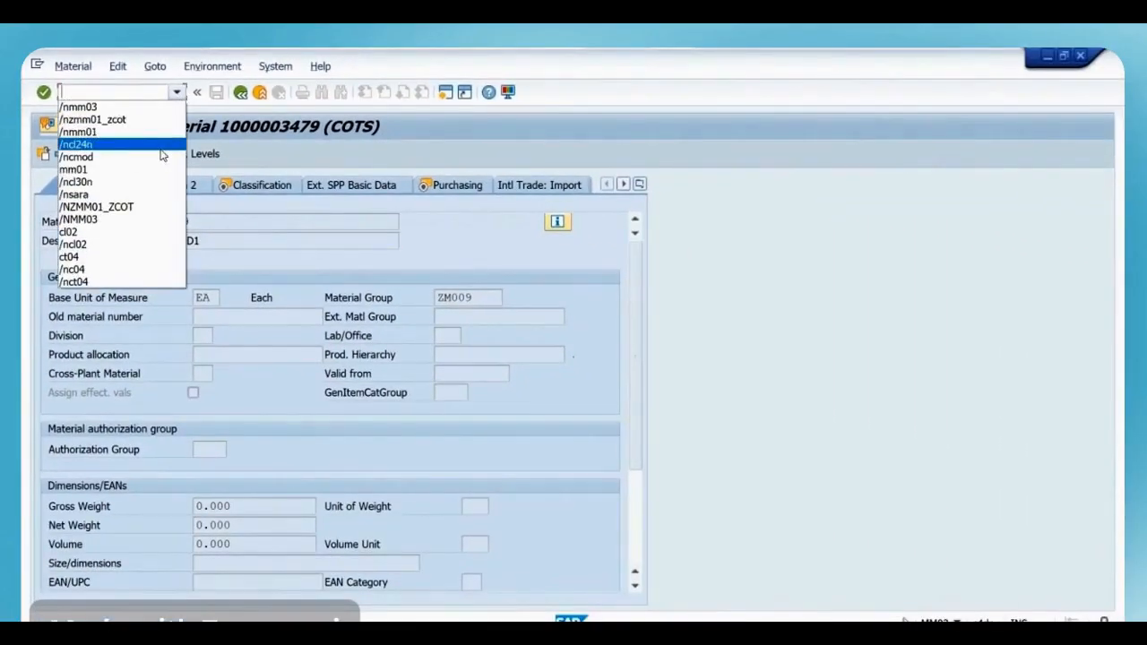
{"action": "left_click", "coordinate": [136, 120]}
{"action": "key", "text": "Return"}
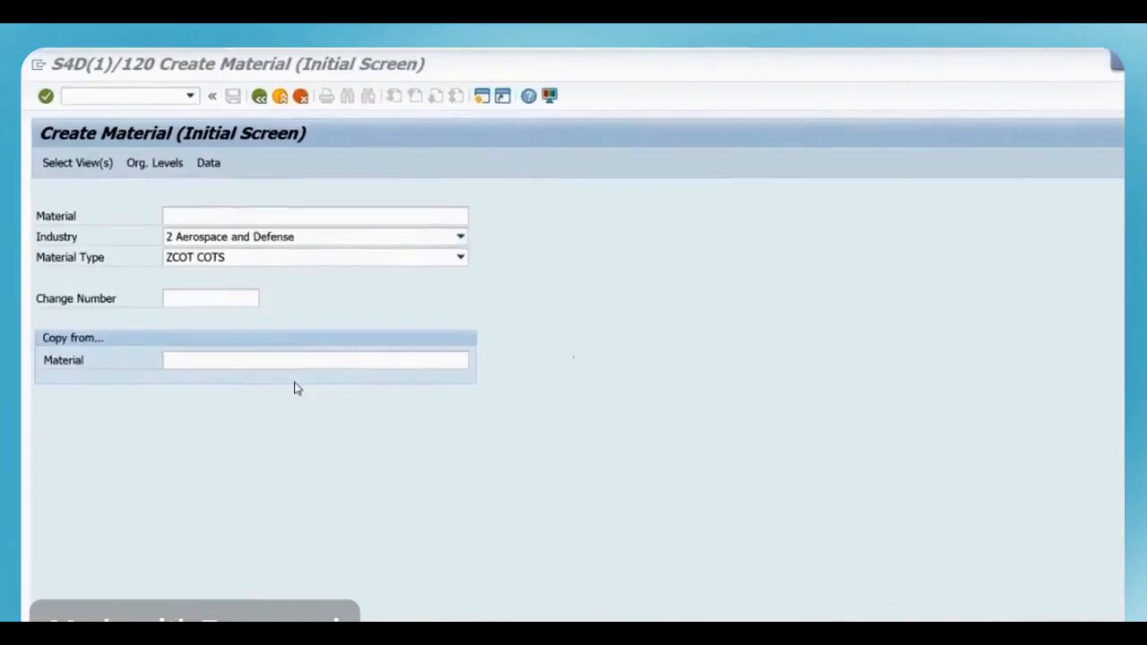
{"action": "left_click", "coordinate": [213, 216]}
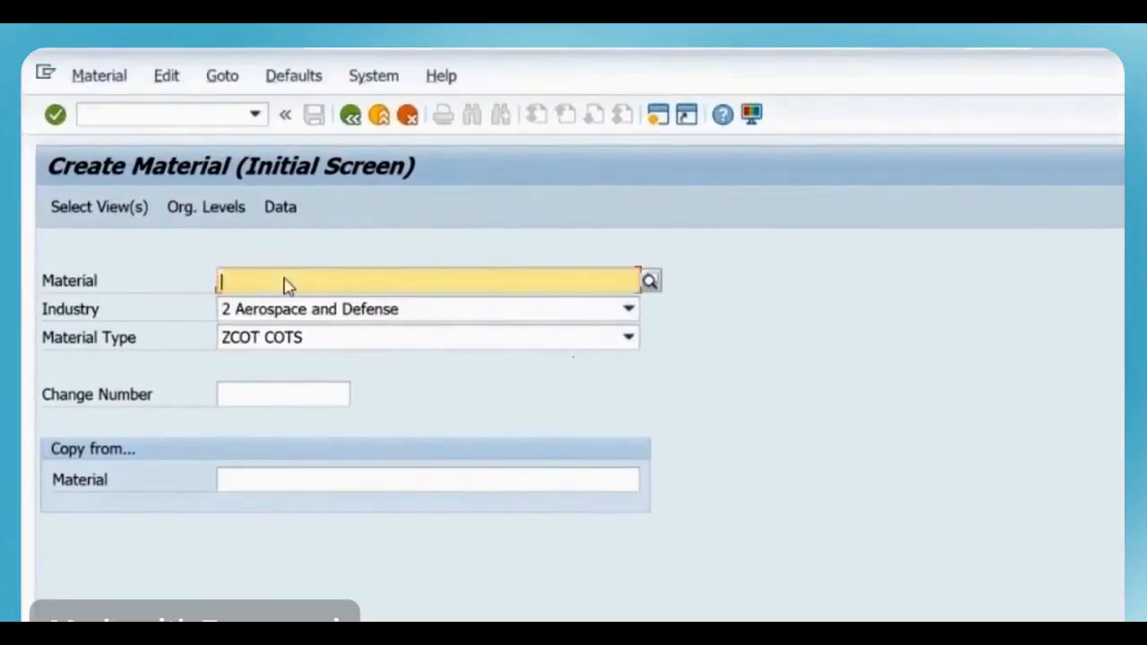
{"action": "key", "text": "Return"}
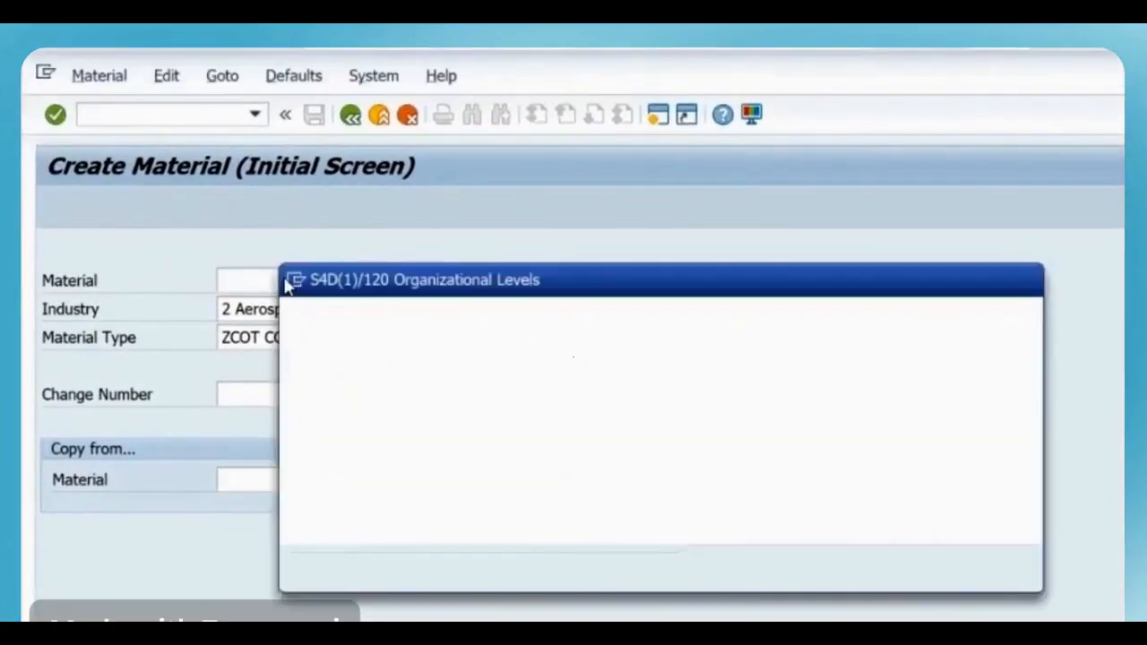
{"action": "key", "text": "Return"}
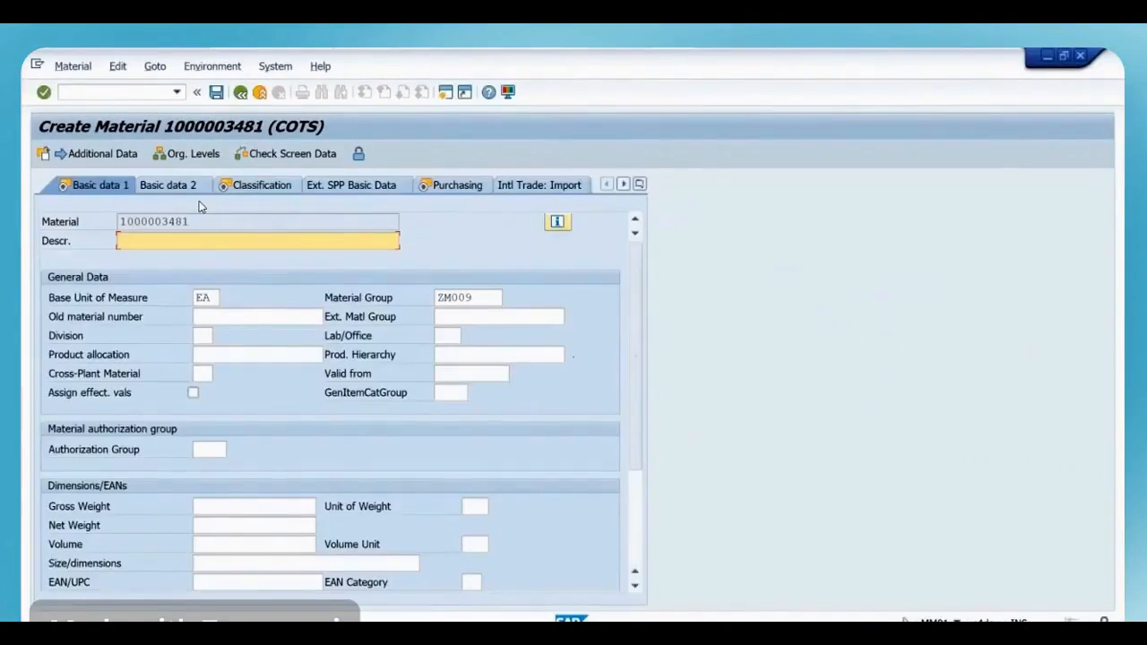
Enter the material description "test", continue to the classification and assign class Z_CAP of class type 001
{"action": "type", "text": "test"}
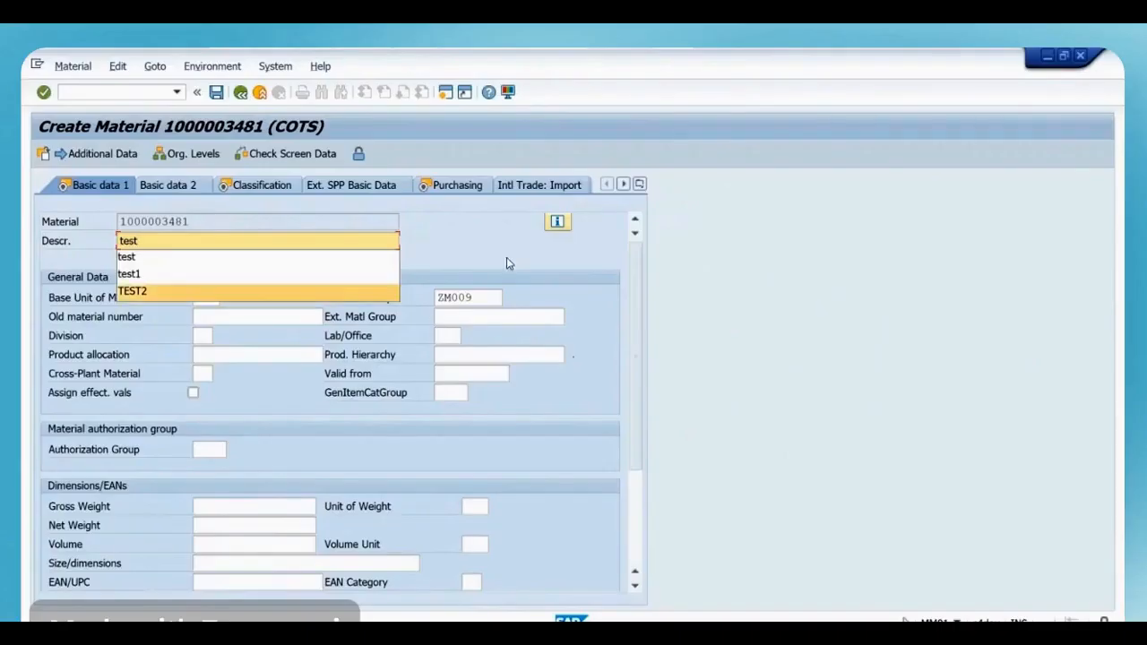
{"action": "key", "text": "Return"}
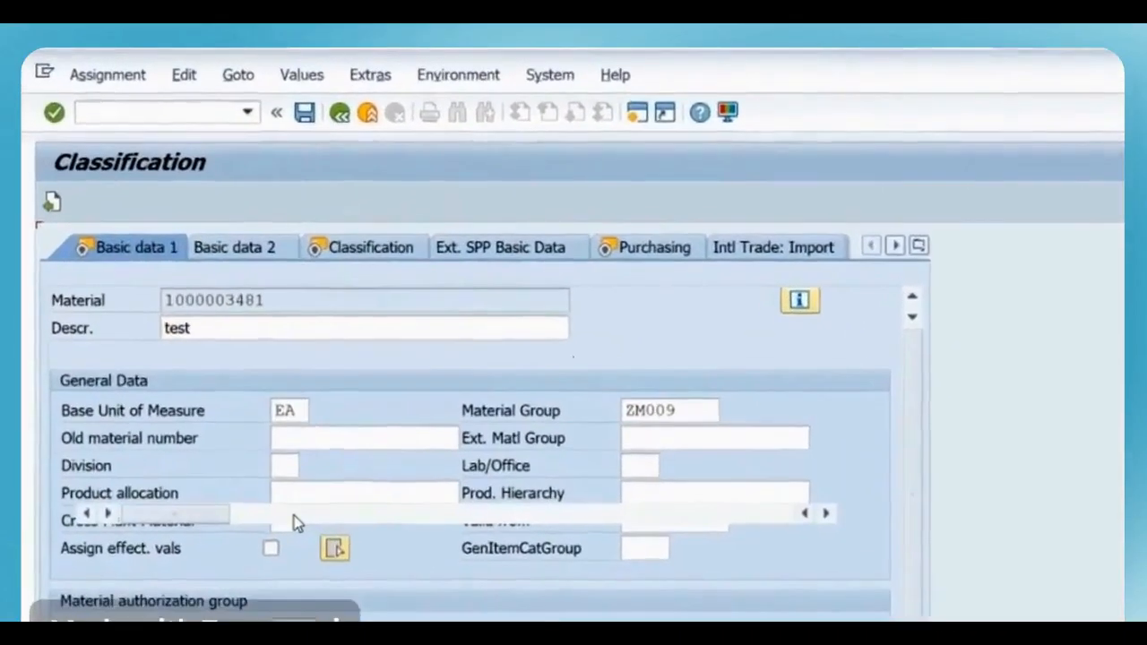
{"action": "type", "text": "z"}
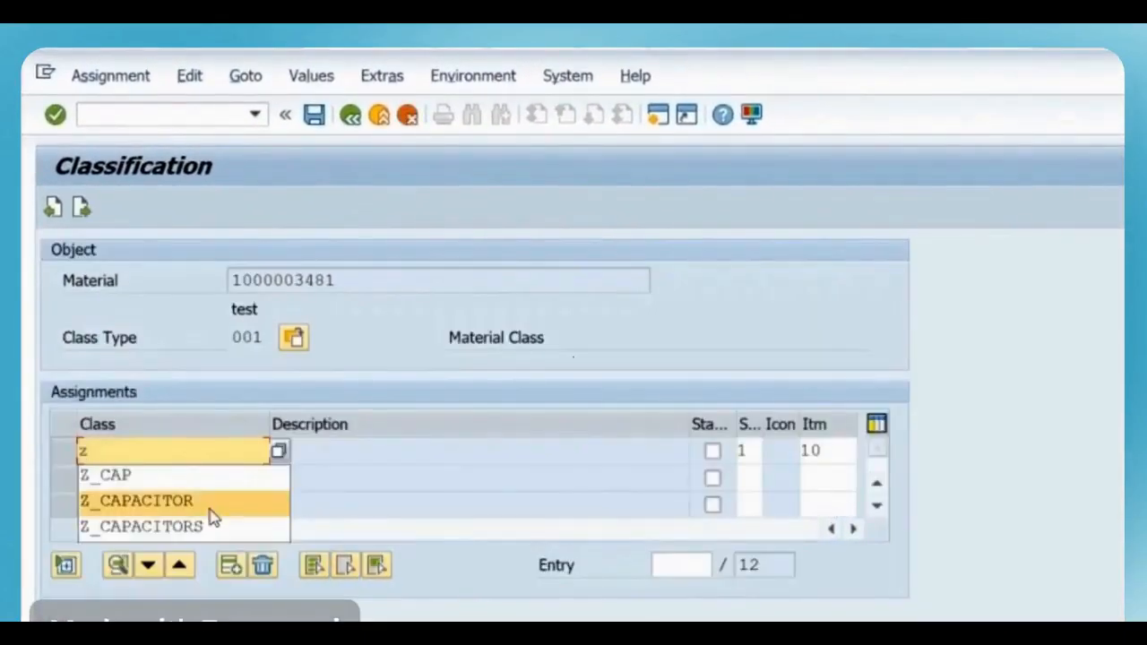
{"action": "left_click", "coordinate": [203, 484]}
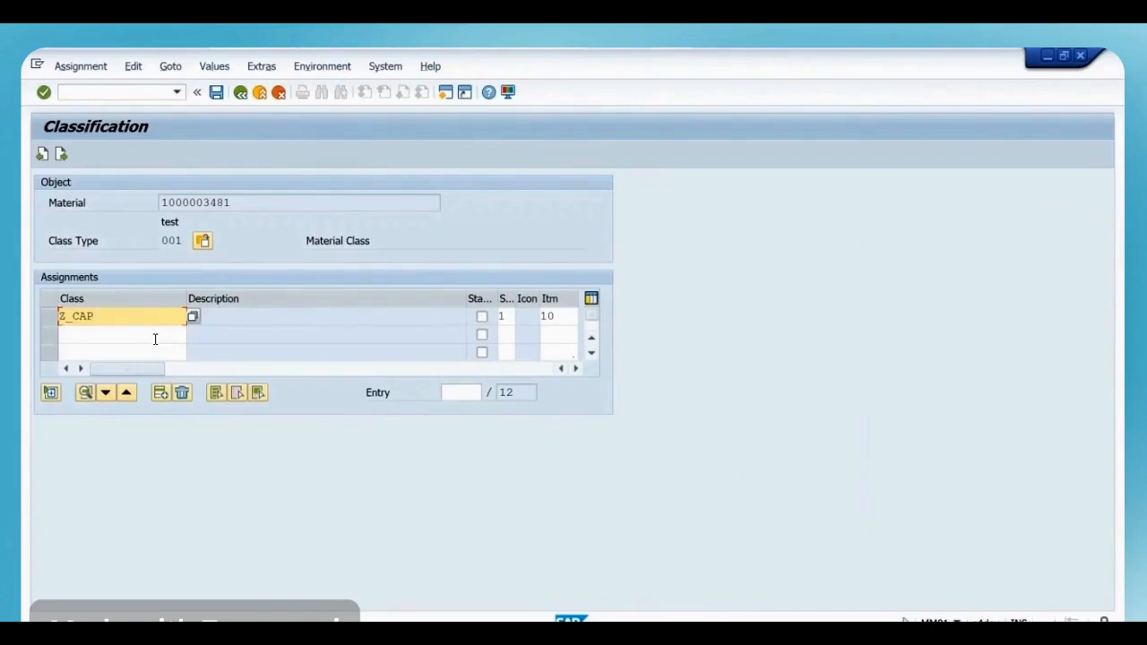
{"action": "key", "text": "Return"}
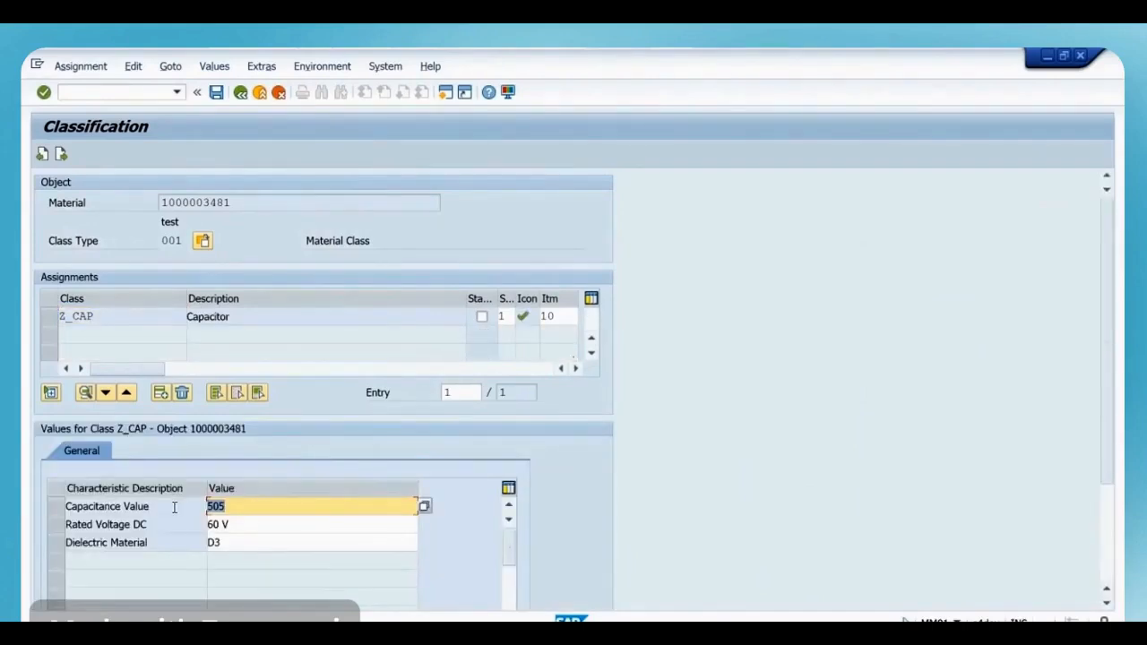
Set Capacitance Value to 120, Rated Voltage DC to 50 and Dielectric Material to D1, and confirm the characteristic values
{"action": "type", "text": "120"}
{"action": "key", "text": "Return"}
{"action": "type", "text": "50"}
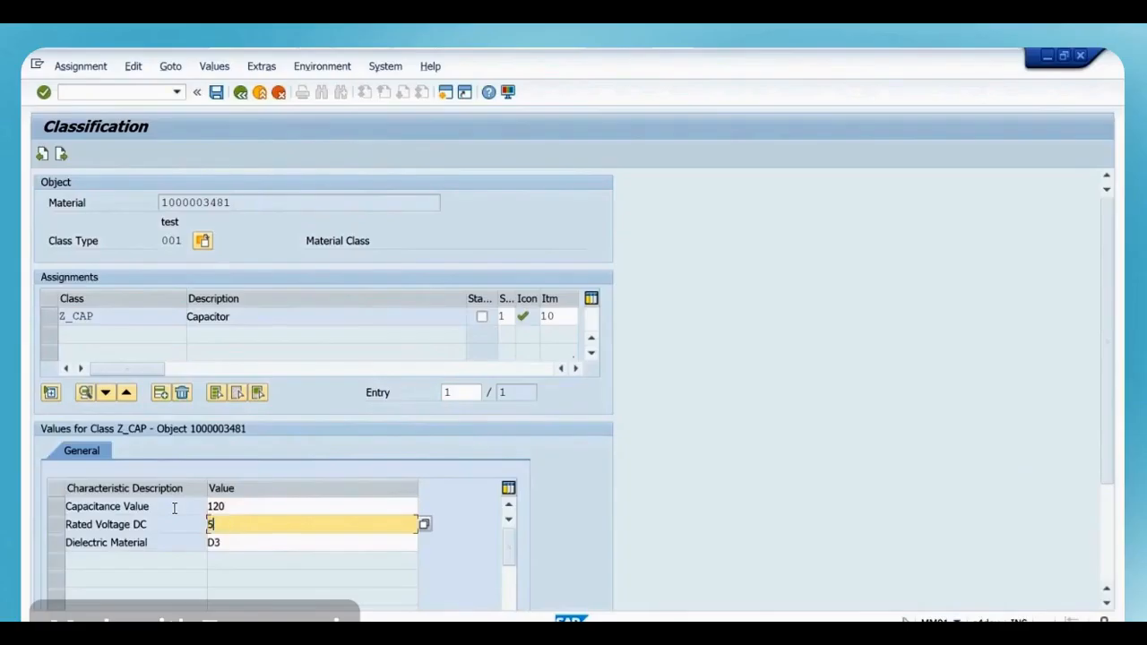
{"action": "left_click", "coordinate": [227, 542]}
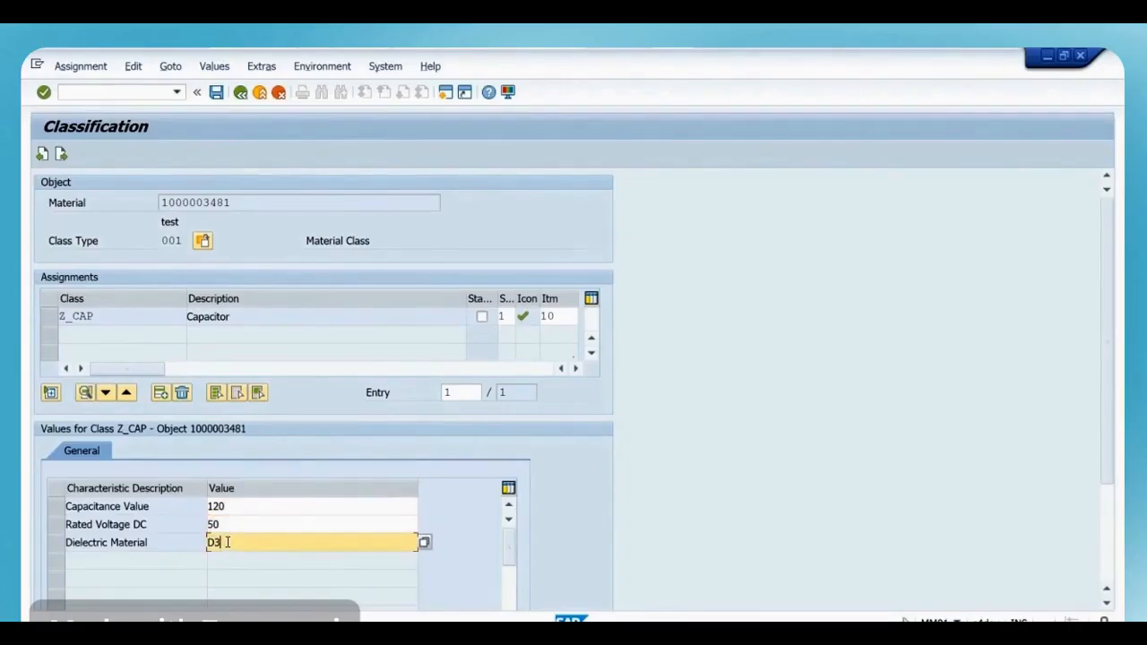
{"action": "type", "text": "PE"}
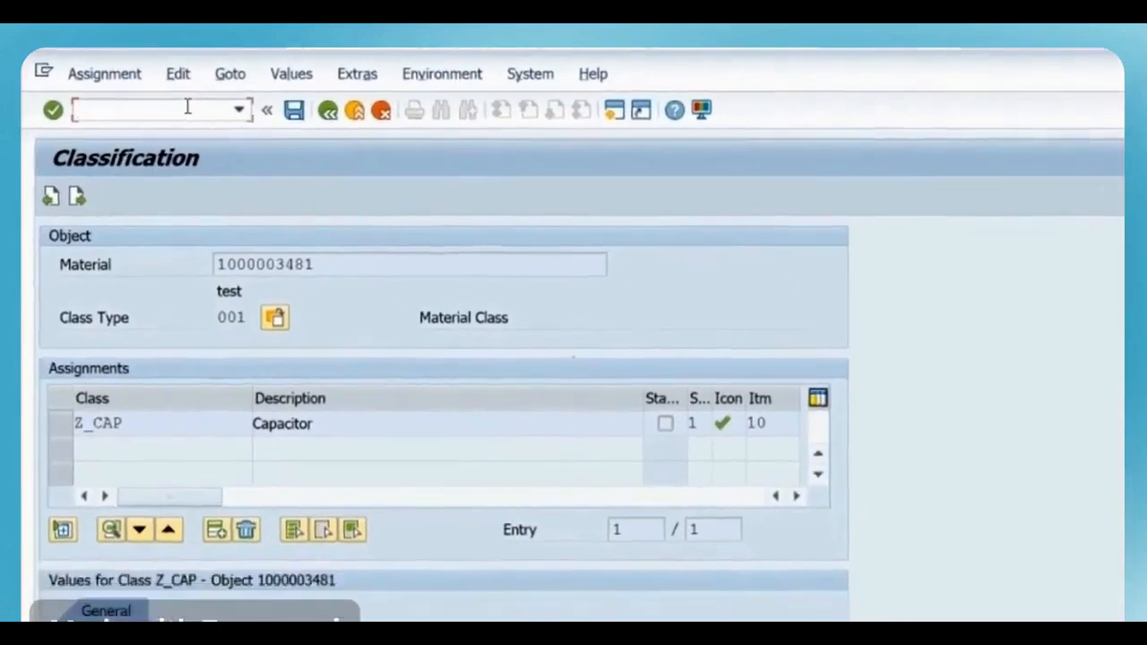
Leave the material creation for transaction /ncl24n and call up the object assignments of class Z_CAP, class type 001
{"action": "type", "text": "/nc"}
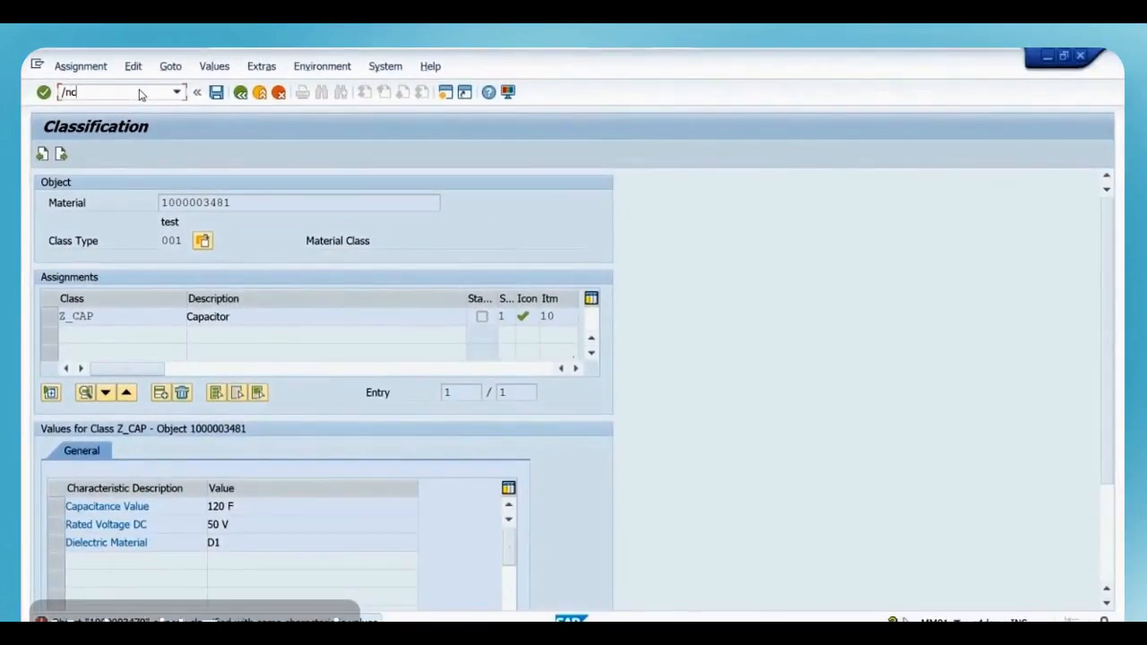
{"action": "type", "text": "l24n"}
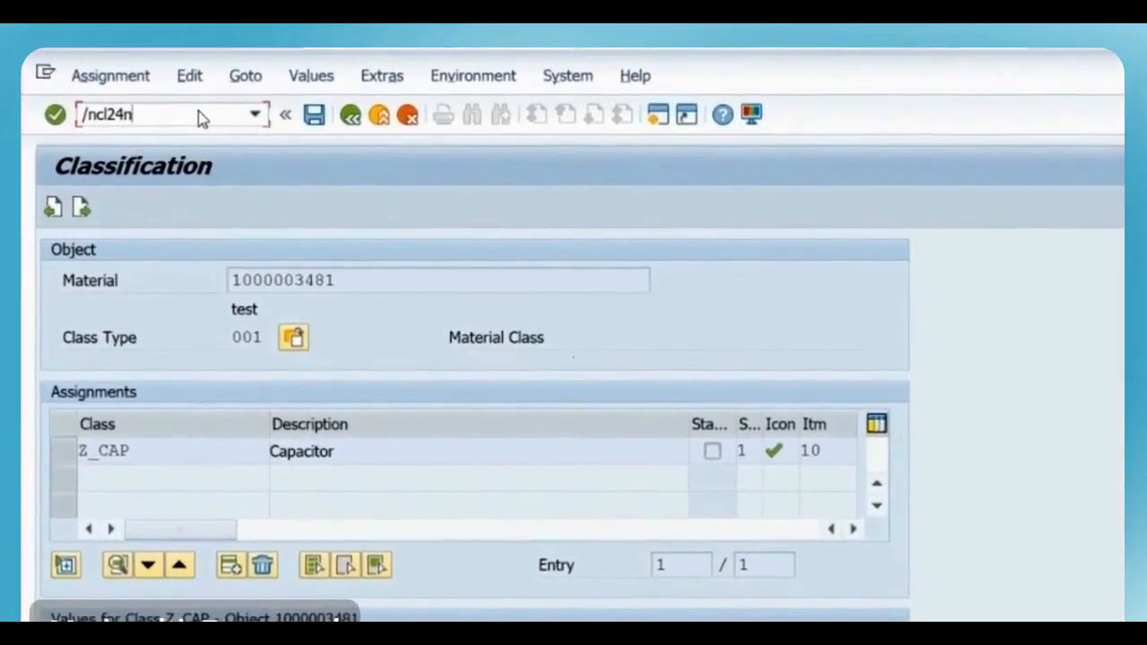
{"action": "key", "text": "Return"}
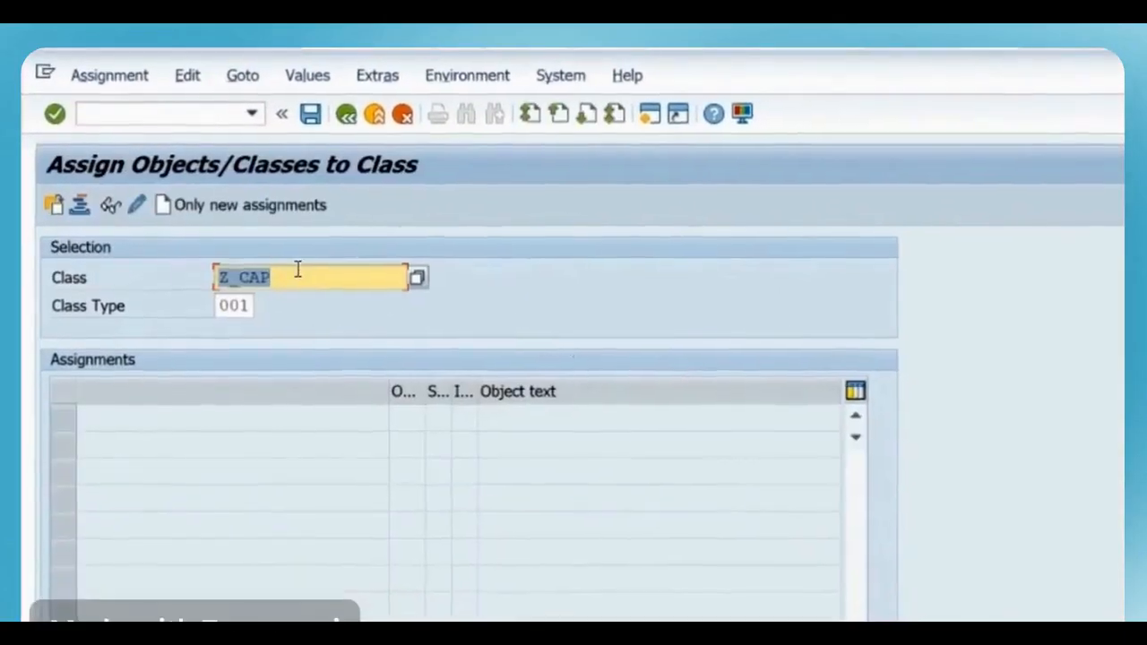
{"action": "key", "text": "Return"}
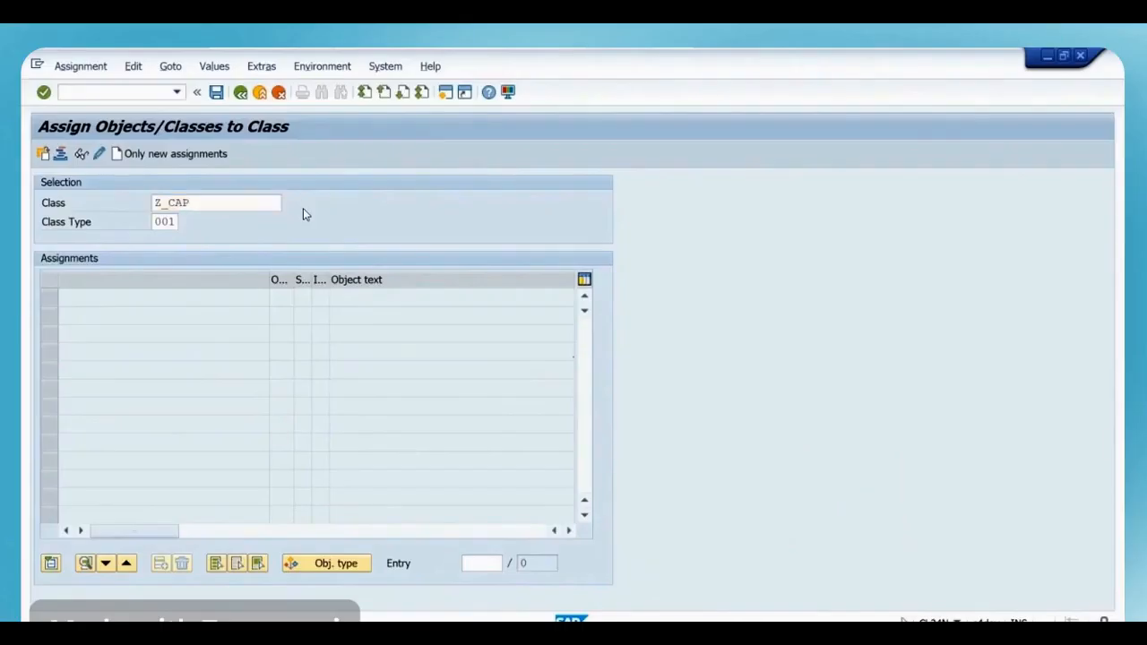